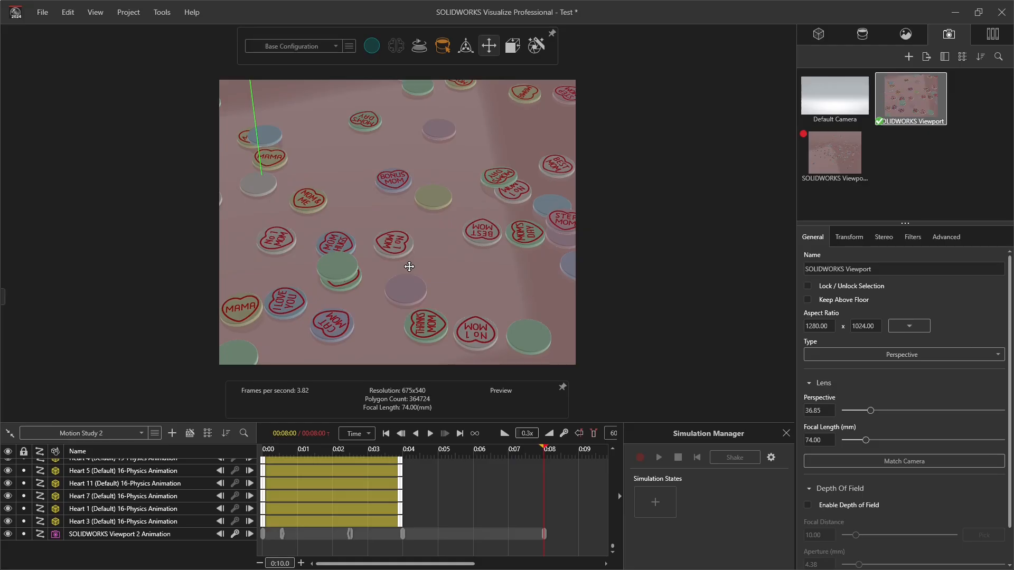
Step: Activate the SOLIDWORKS Viewport 2 camera and return the motion study to its start
click(837, 172)
double_click(838, 172)
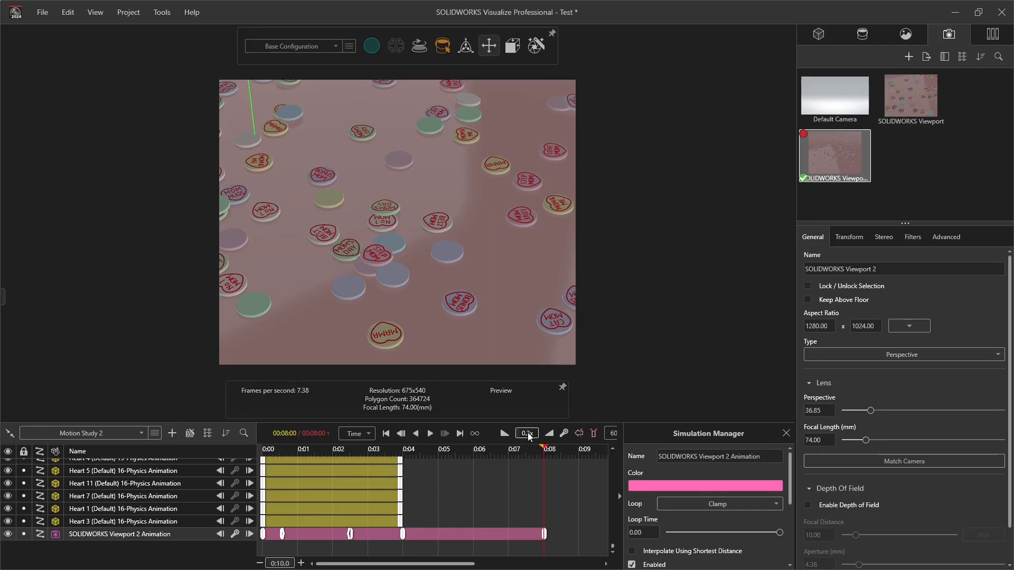
click(386, 434)
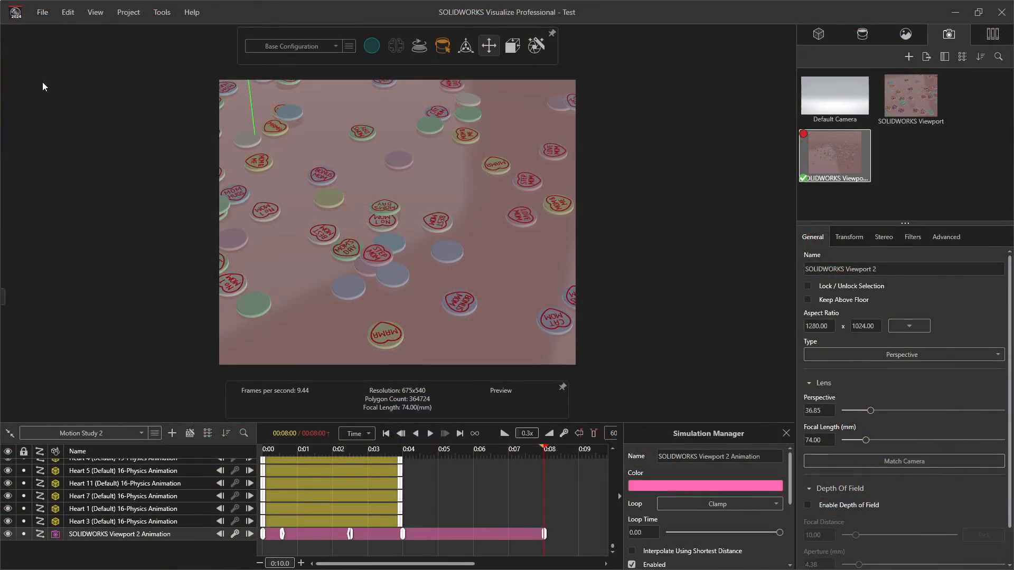
Step: Close the current project and create a new empty project
click(41, 13)
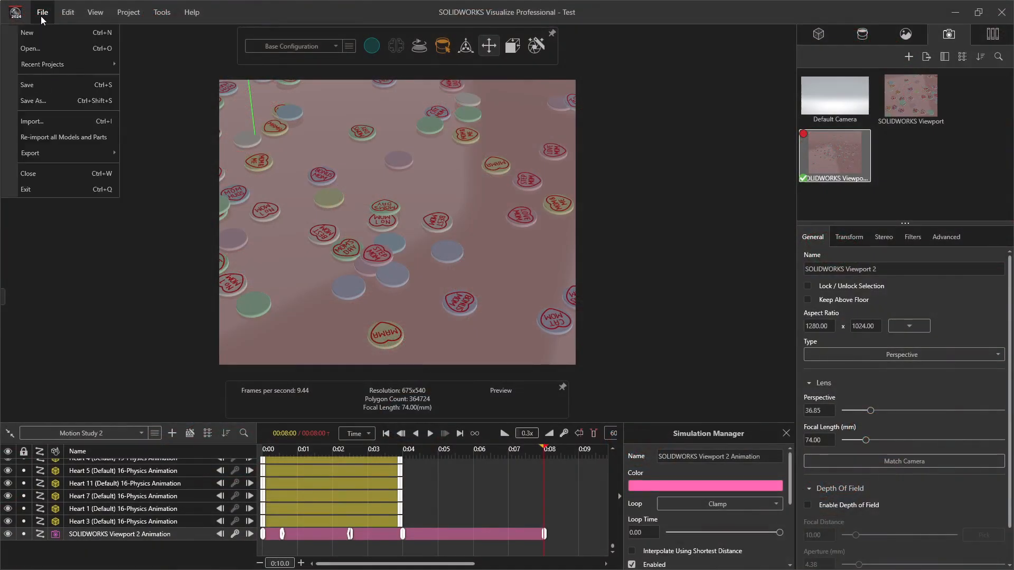
click(36, 175)
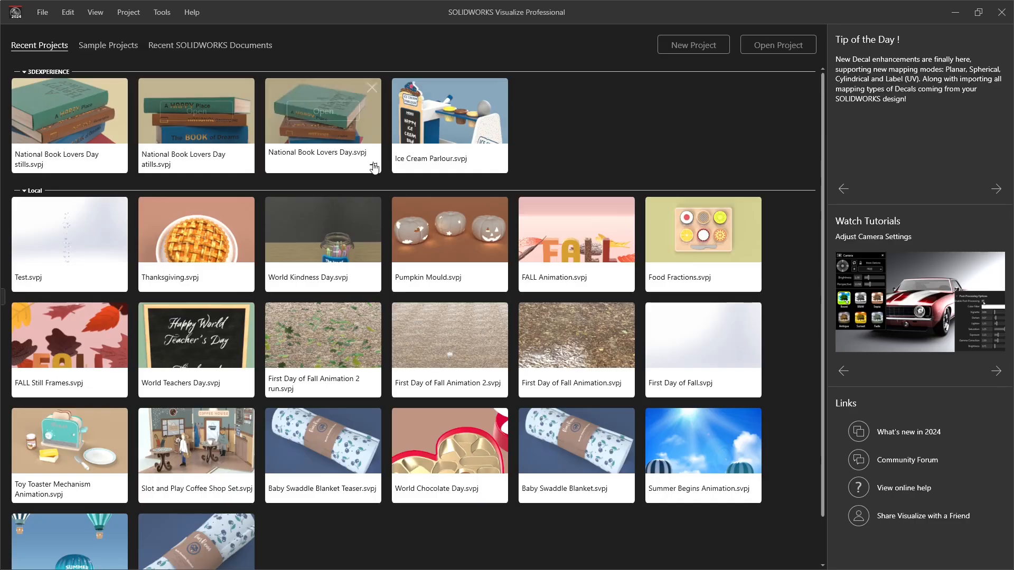
click(703, 48)
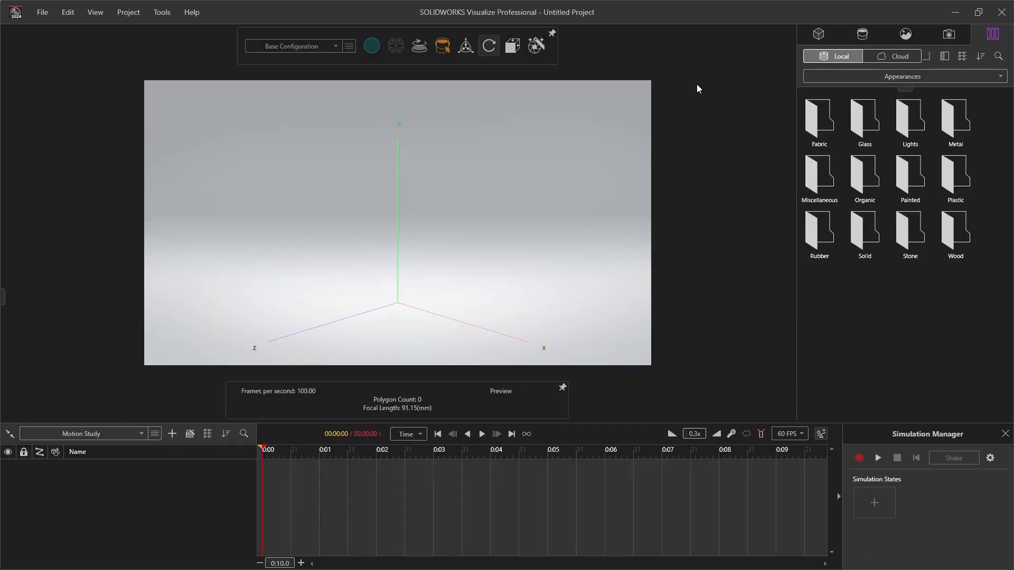
Step: Add a new Plane primitive to the model set
click(950, 34)
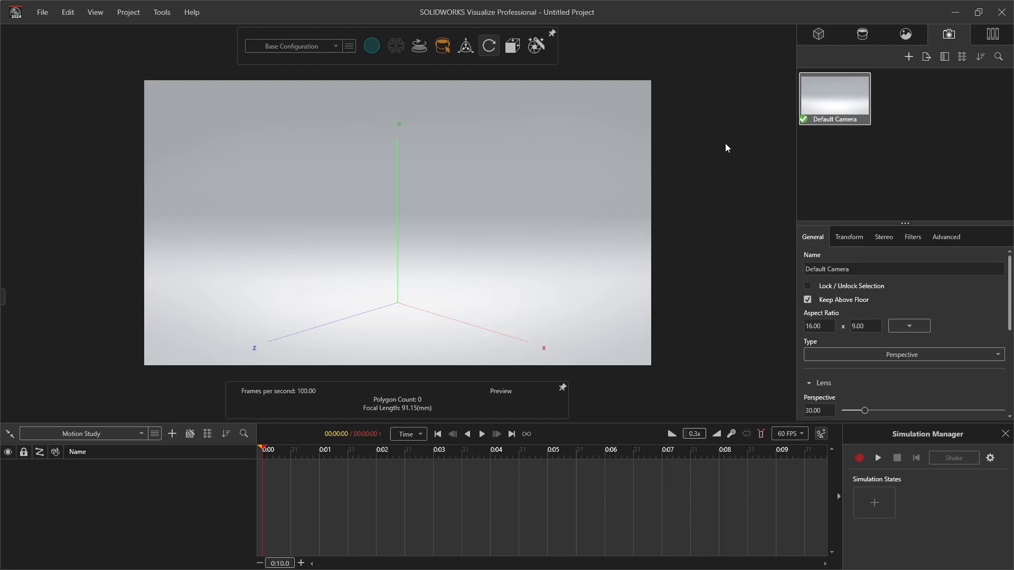
click(819, 35)
click(945, 56)
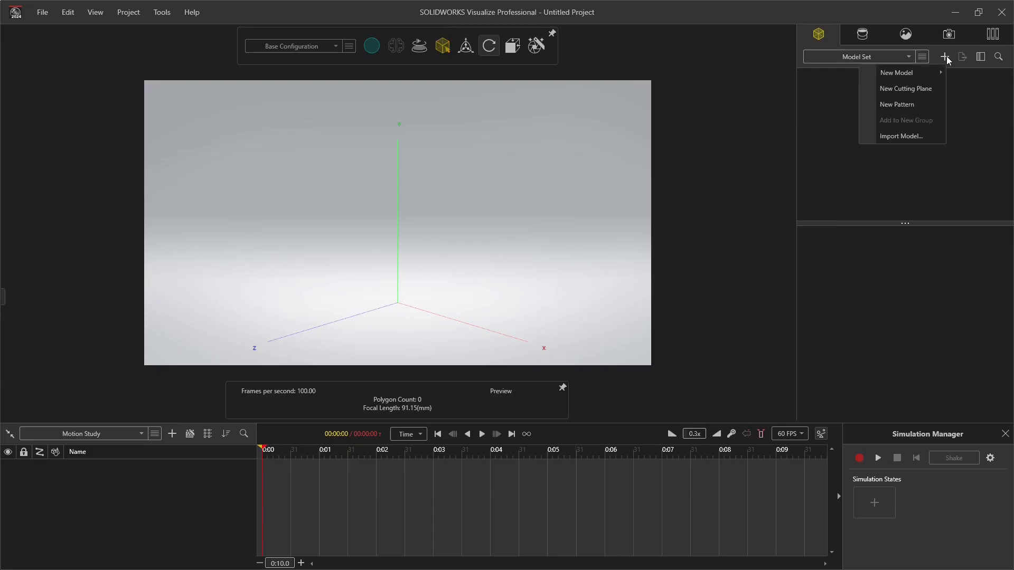
mouse_move(913, 69)
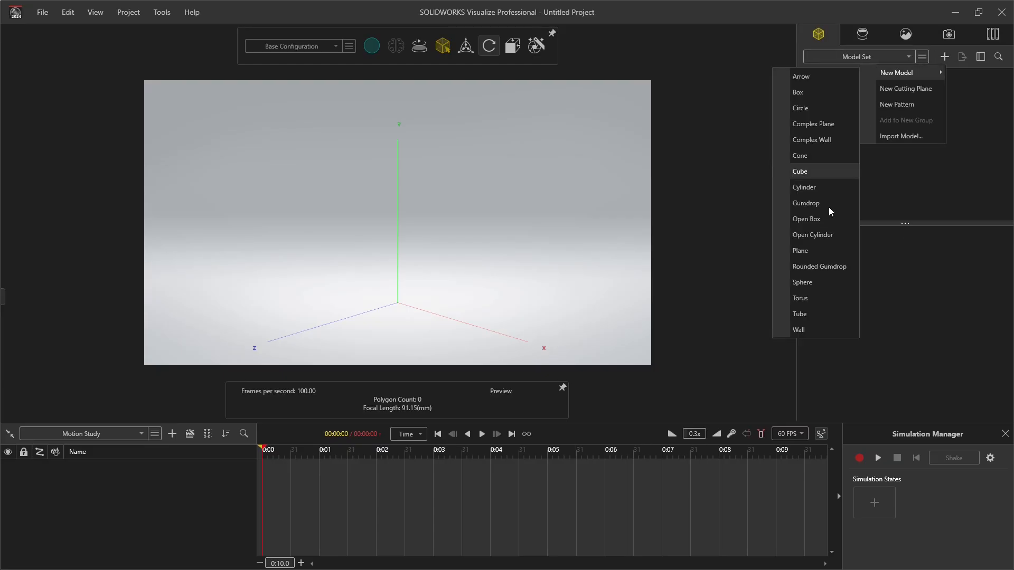
click(822, 251)
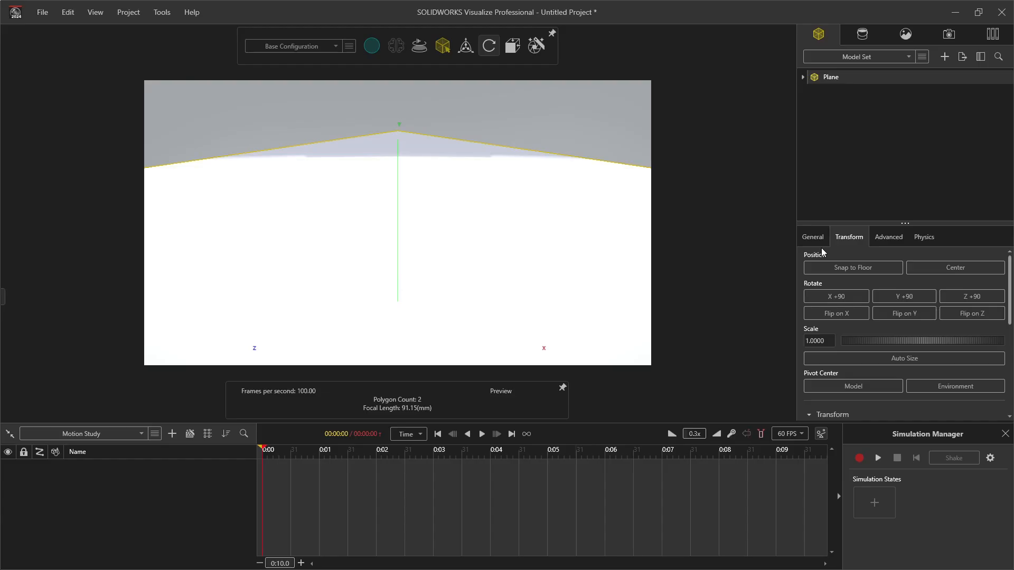
Step: Snap the plane to the floor and raise its Y position to 0.0015
click(842, 268)
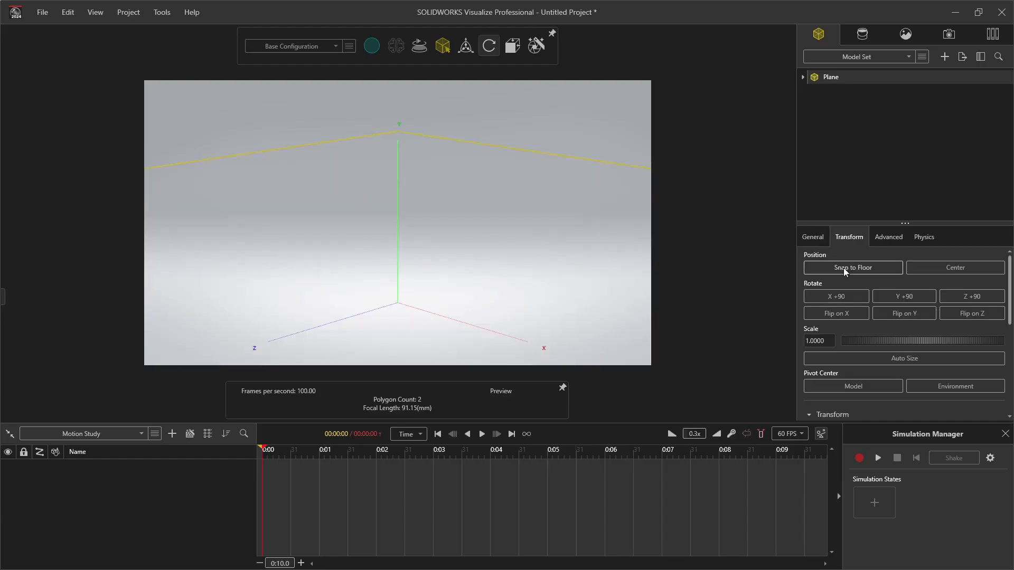
scroll(866, 370, down, 3)
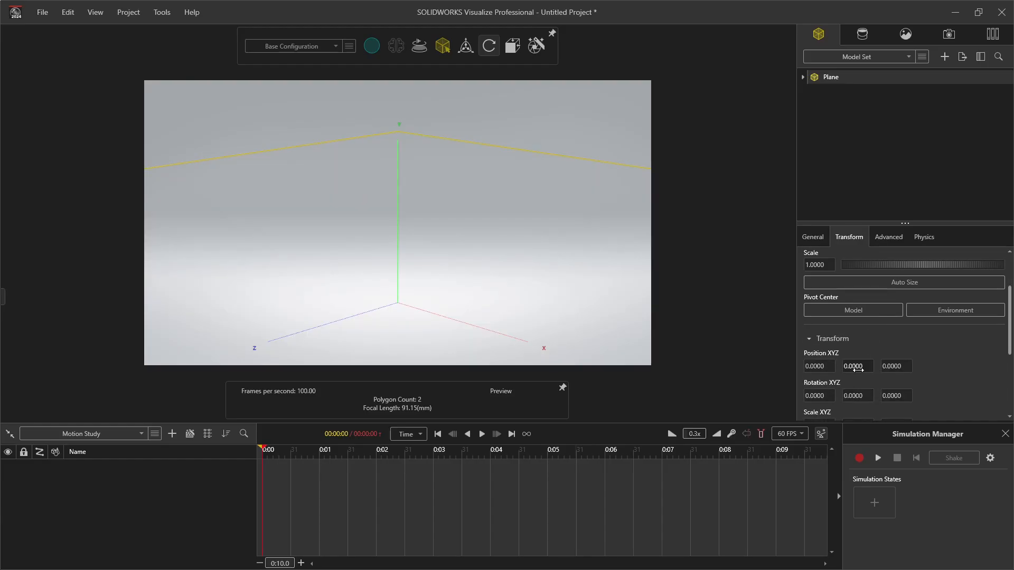
drag(858, 369, 859, 370)
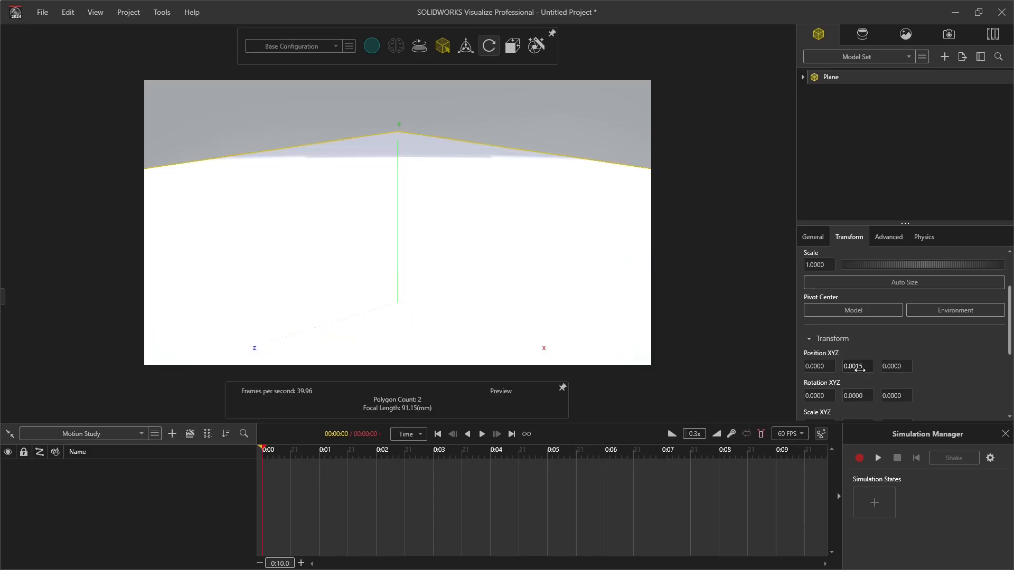
drag(573, 220, 414, 261)
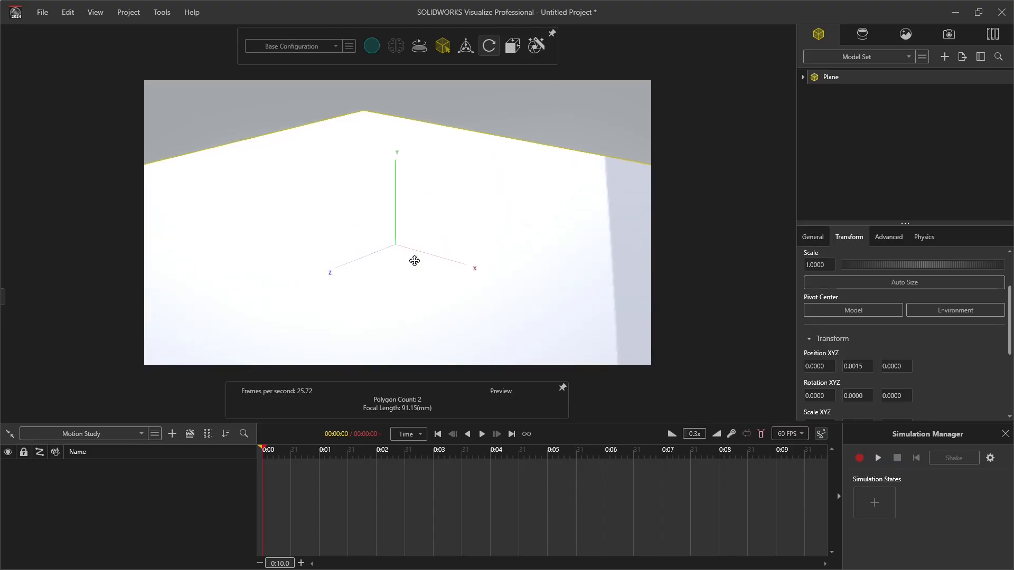
Step: Create a new appearance and apply it to the plane in the scene
click(863, 34)
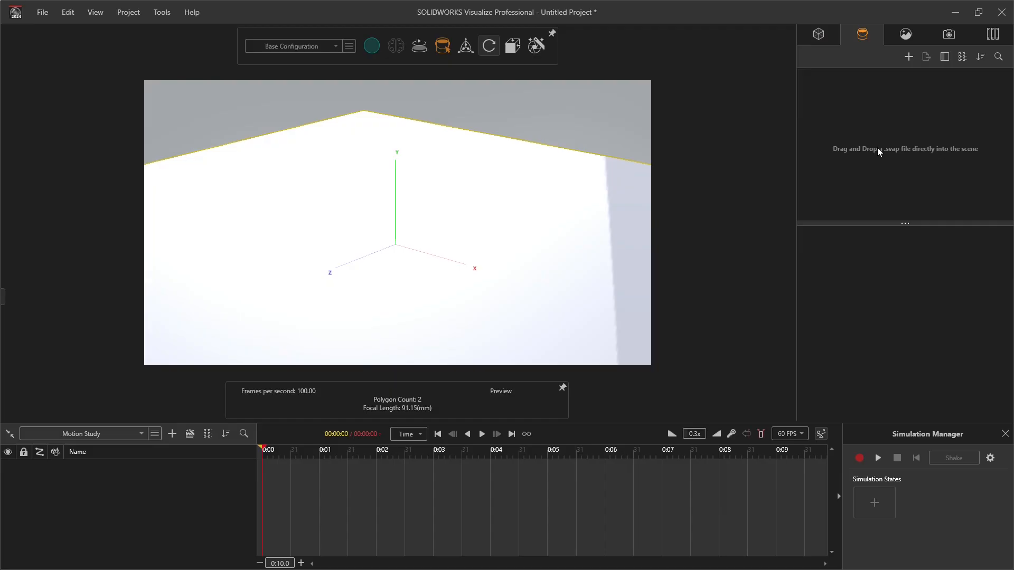
click(908, 54)
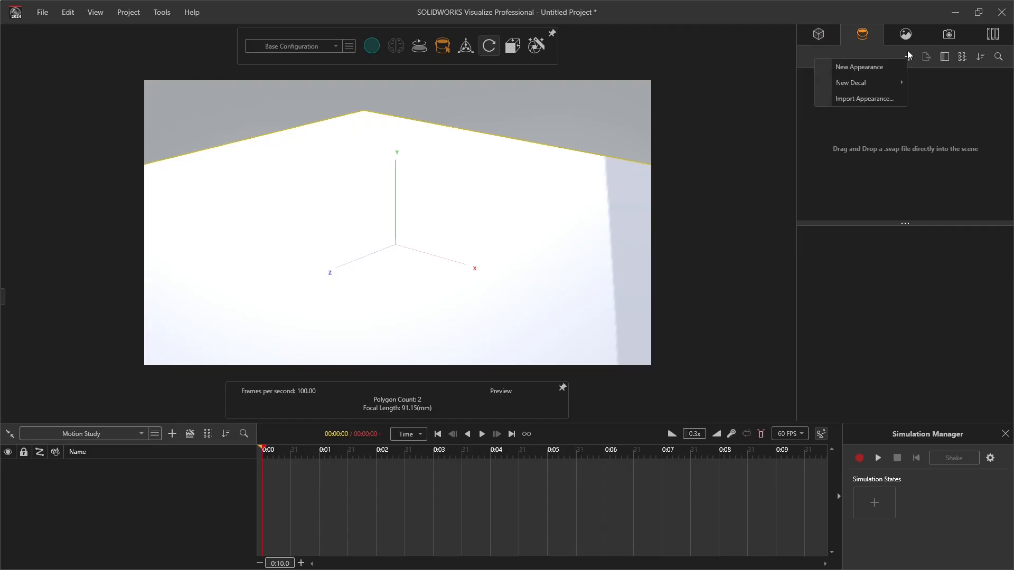
click(890, 68)
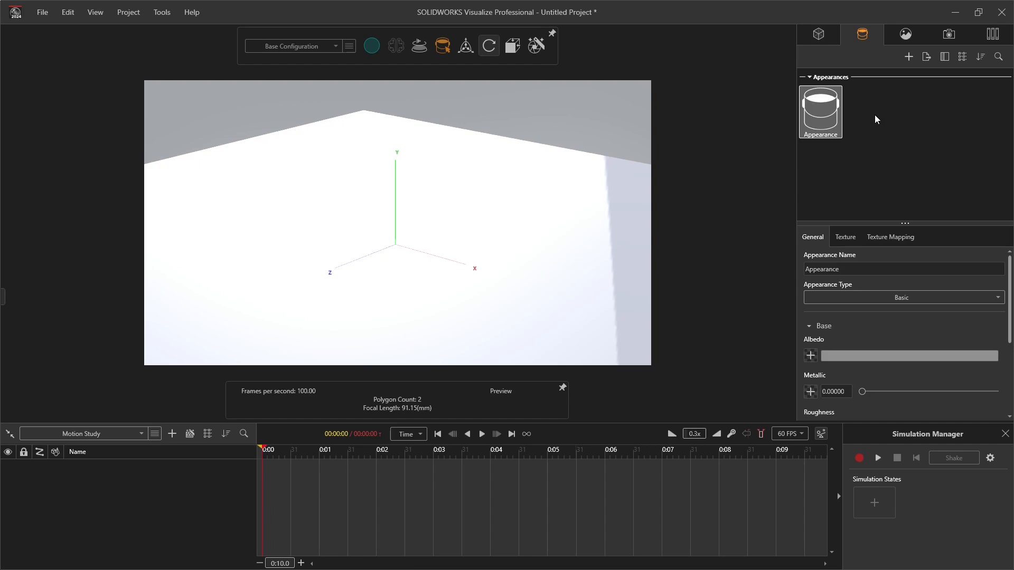
drag(820, 109, 547, 257)
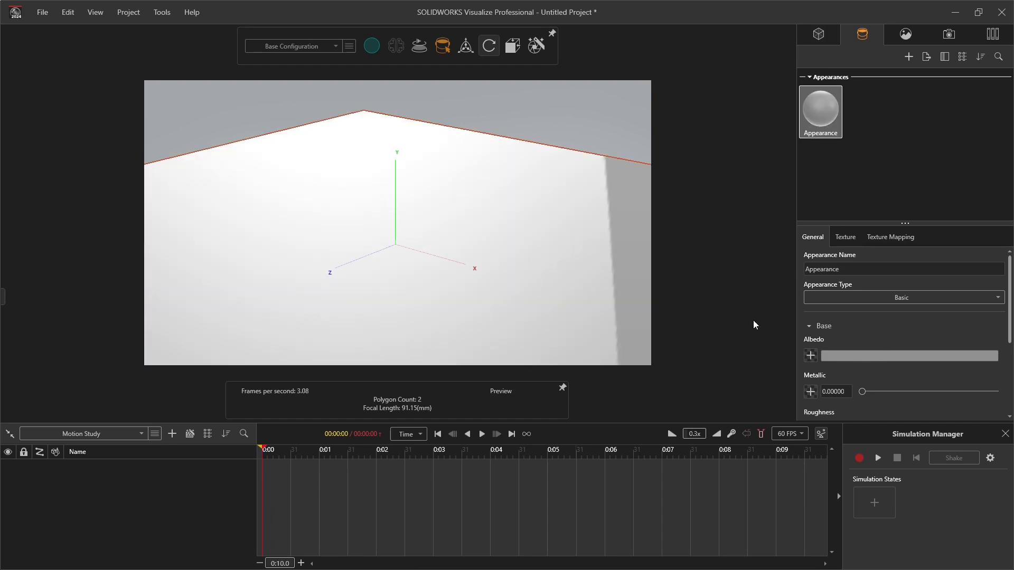
Step: Set the appearance's albedo to the recent light pink colour FFC9C9
click(842, 356)
click(792, 535)
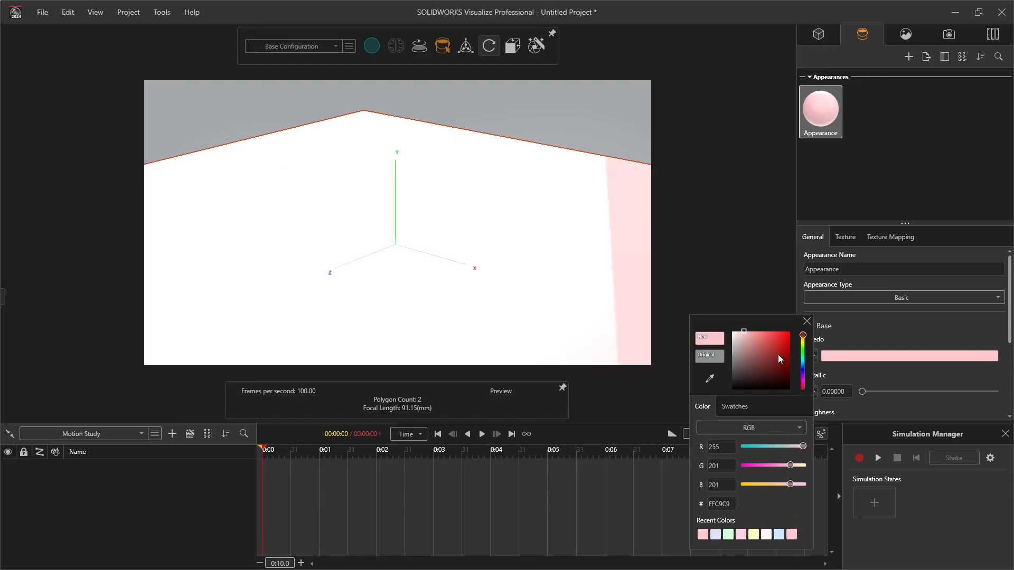
mouse_move(763, 340)
mouse_down()
mouse_move(773, 352)
mouse_move(740, 346)
mouse_move(749, 373)
mouse_up()
mouse_move(803, 341)
mouse_down()
mouse_move(804, 377)
mouse_move(803, 345)
mouse_up()
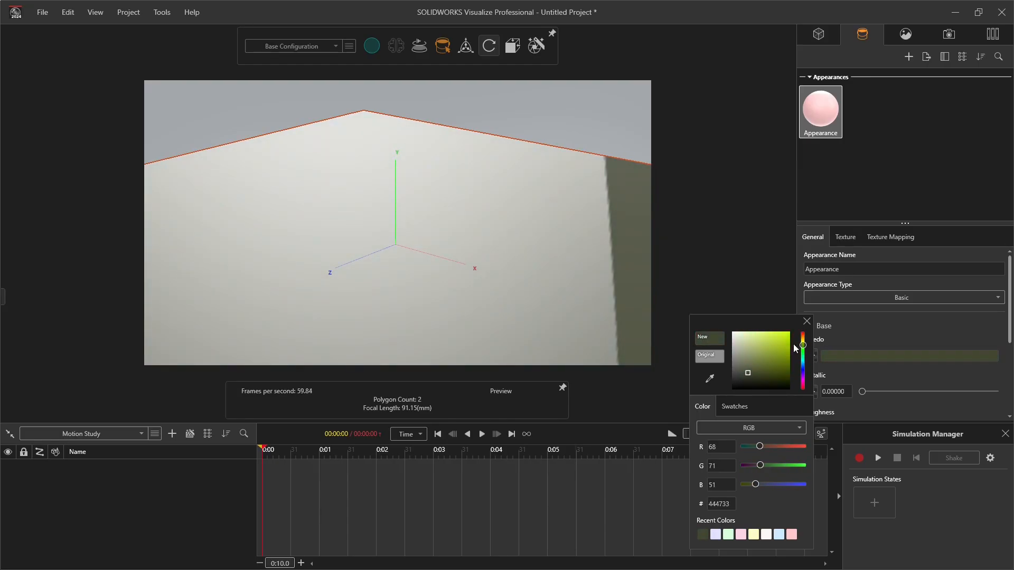
click(793, 535)
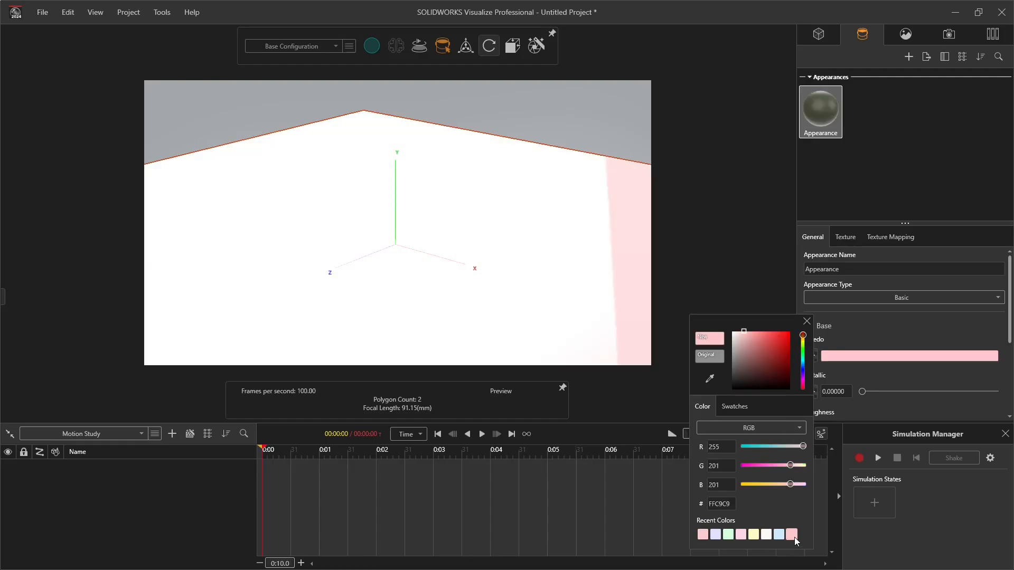
click(906, 323)
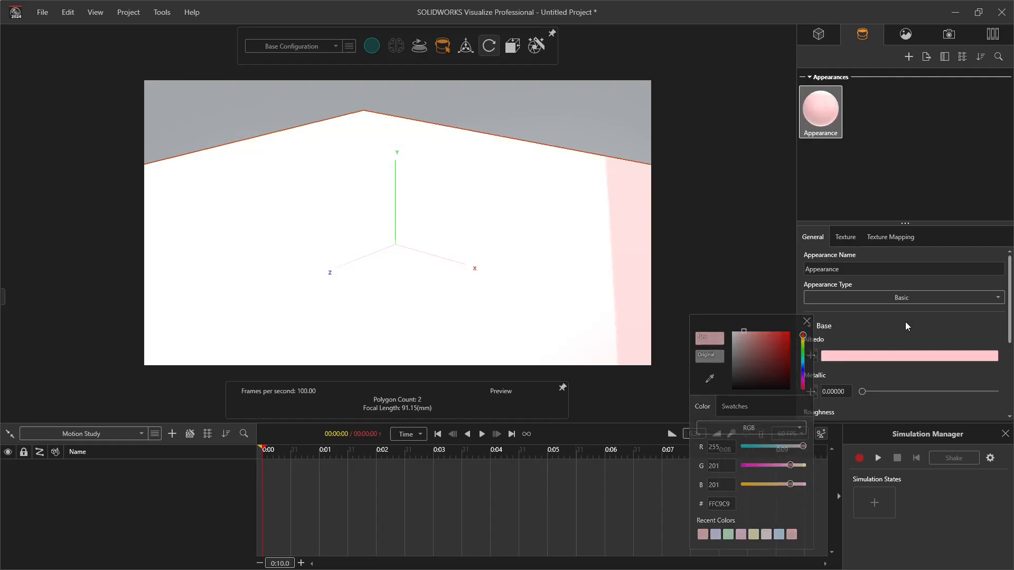
Step: Raise the pink appearance's roughness to about 0.91 and deselect it
click(862, 327)
scroll(866, 349, down, 2)
drag(905, 379, 984, 378)
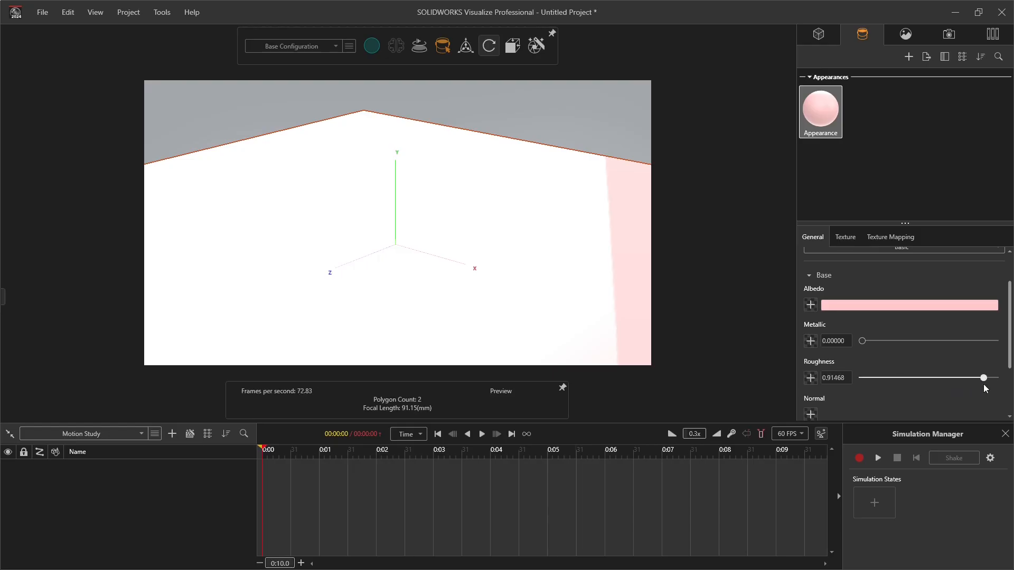
click(611, 110)
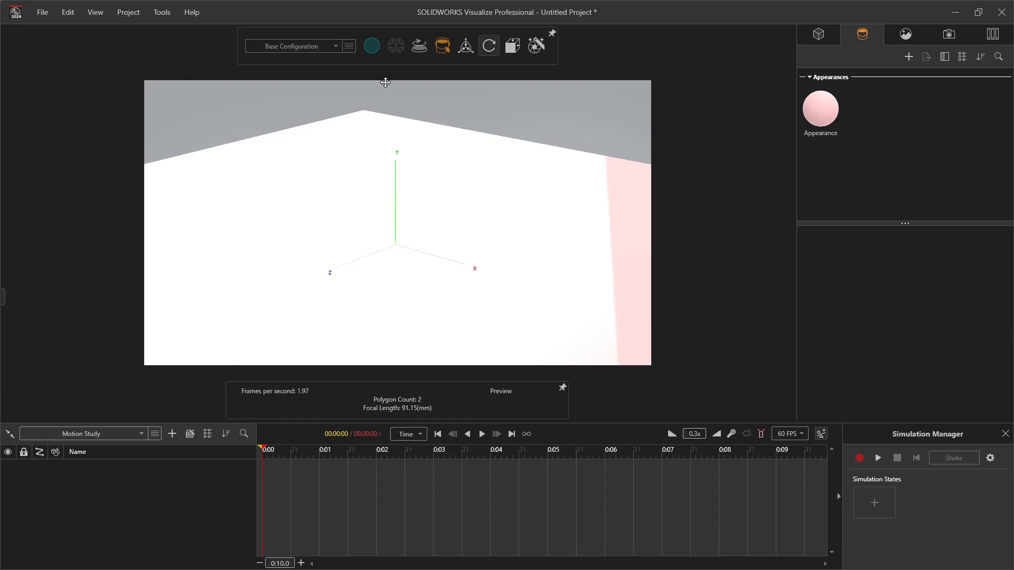
Step: Check the pink plane in the accurate ray-traced render mode, then return to Preview mode
mouse_move(376, 46)
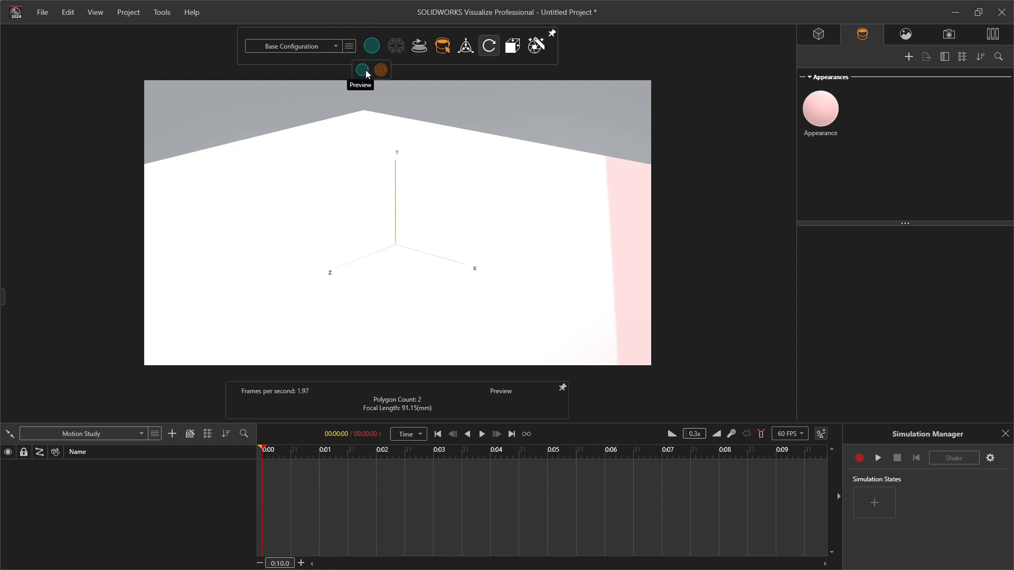
click(381, 70)
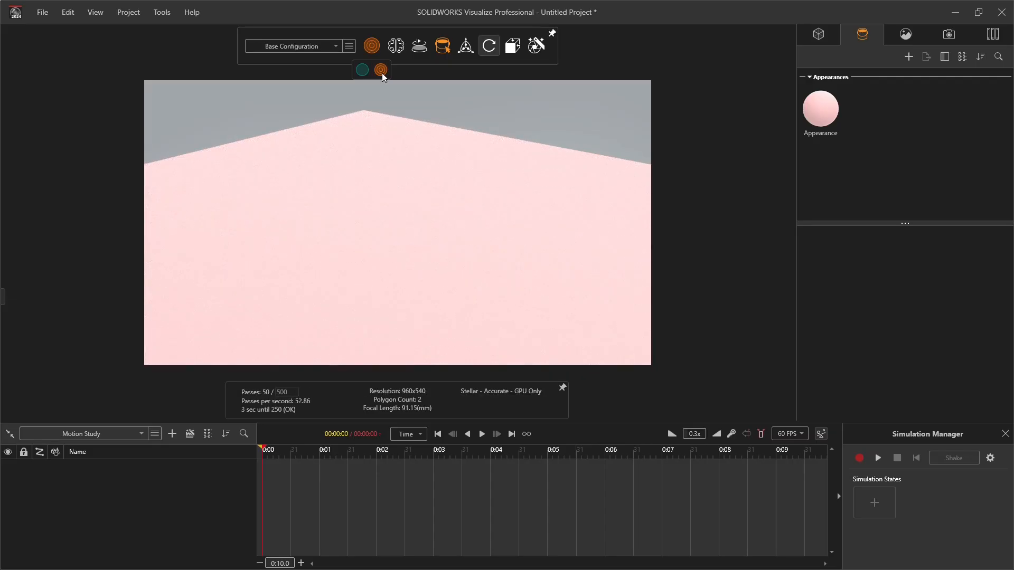
drag(449, 260, 554, 234)
click(361, 68)
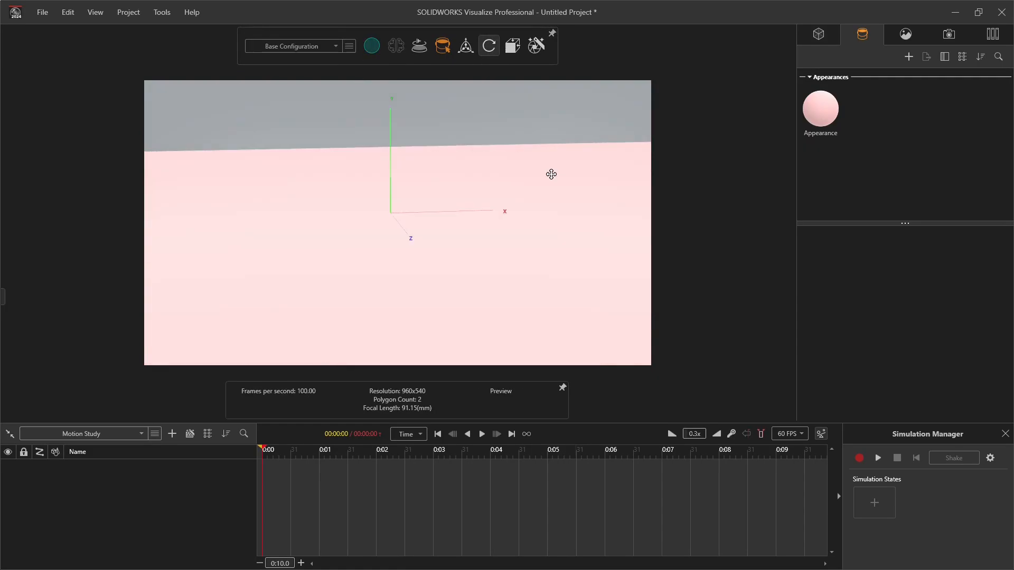
Step: Select the plane model and scale it up uniformly to 1.62
click(819, 41)
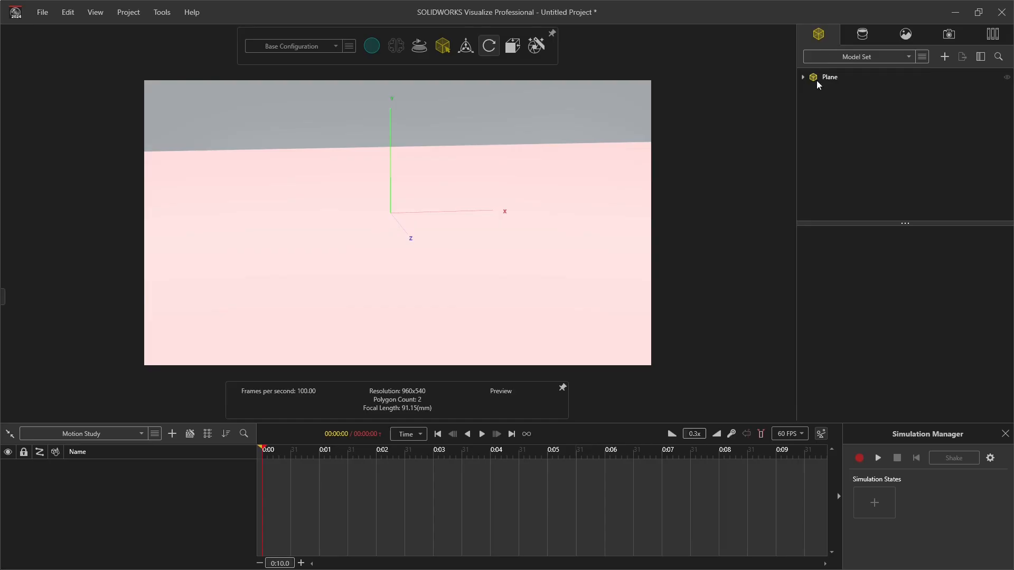
click(816, 79)
right_drag(556, 255, 466, 262)
drag(467, 262, 523, 280)
drag(872, 344, 902, 363)
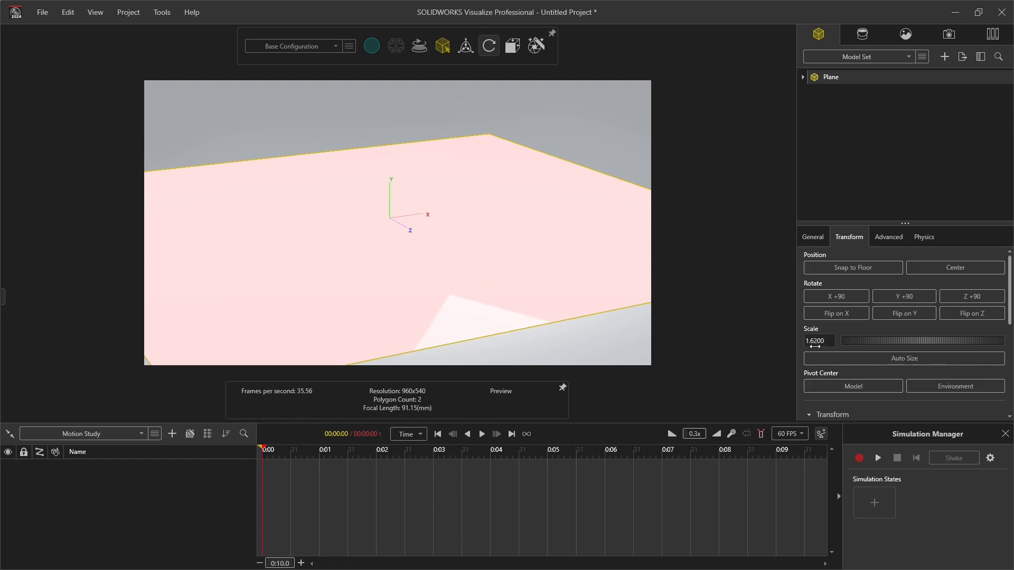
Step: Try stretching the plane's scale to 1.7110 in X and 1.6435 in Z, then reset its transform
scroll(868, 391, down, 1)
scroll(867, 394, down, 3)
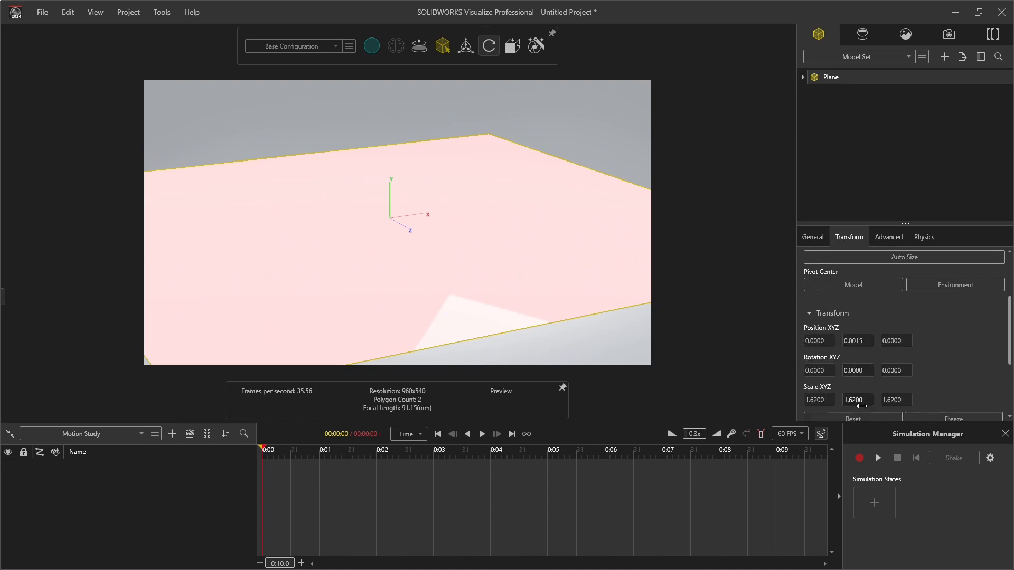
scroll(861, 414, down, 1)
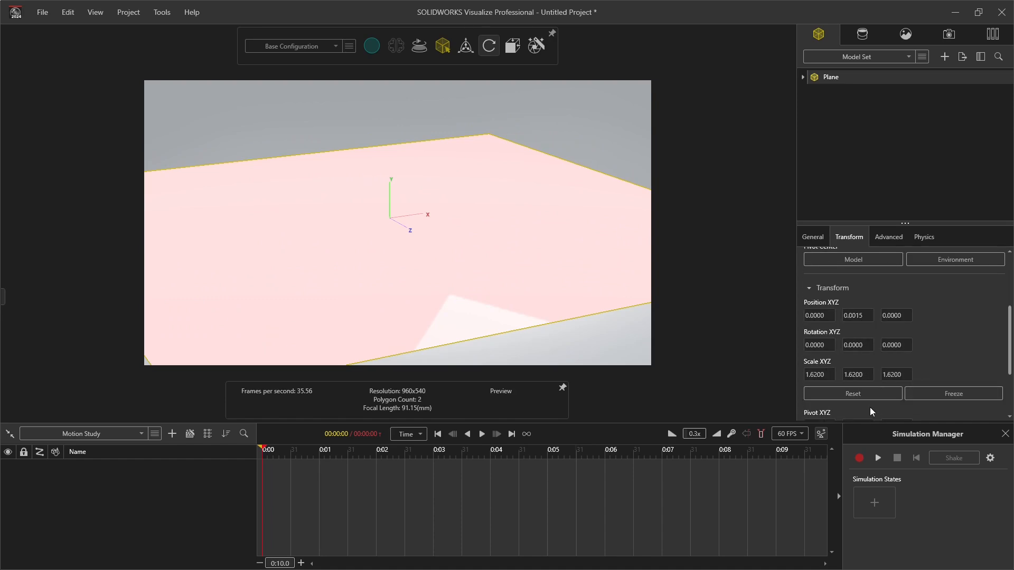
drag(826, 373, 938, 405)
drag(899, 373, 927, 394)
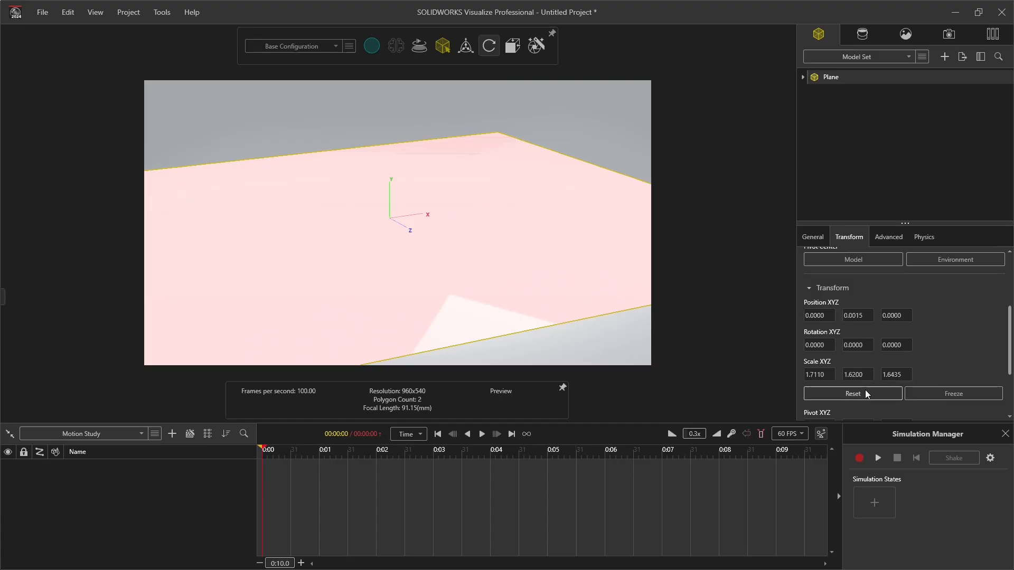
click(865, 391)
Step: Scale the plane uniformly to 1.6415
scroll(866, 391, up, 2)
drag(869, 290, 904, 299)
scroll(835, 315, up, 2)
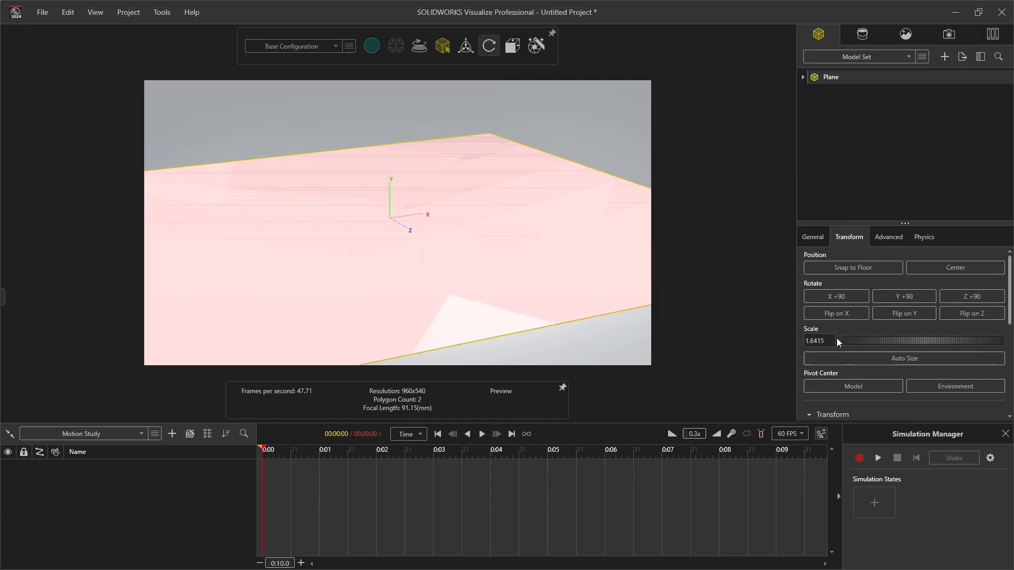
Step: Raise the plane's Y position to 0.0030 above the floor and deselect the plane
scroll(838, 359, down, 4)
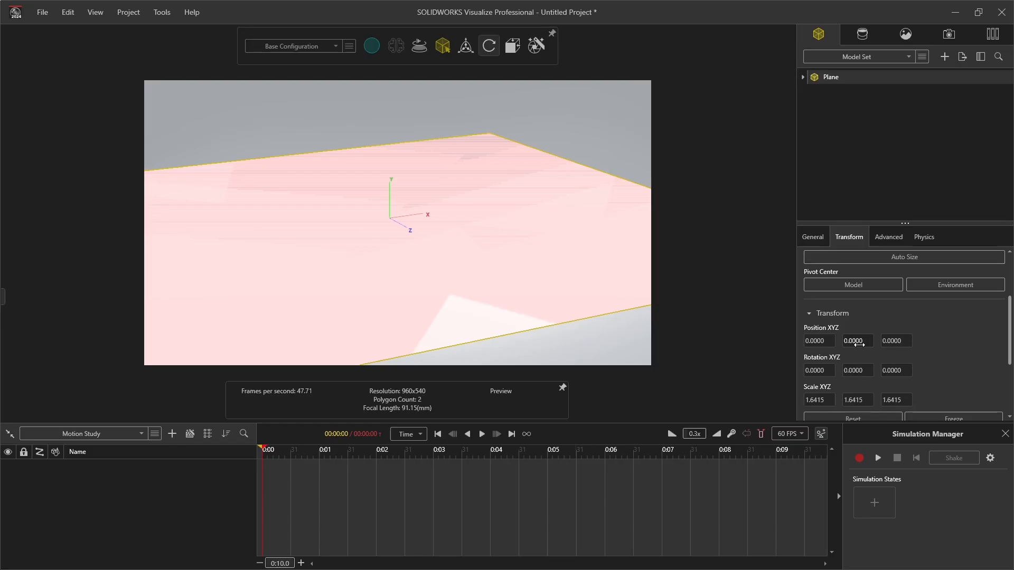
drag(859, 344, 861, 344)
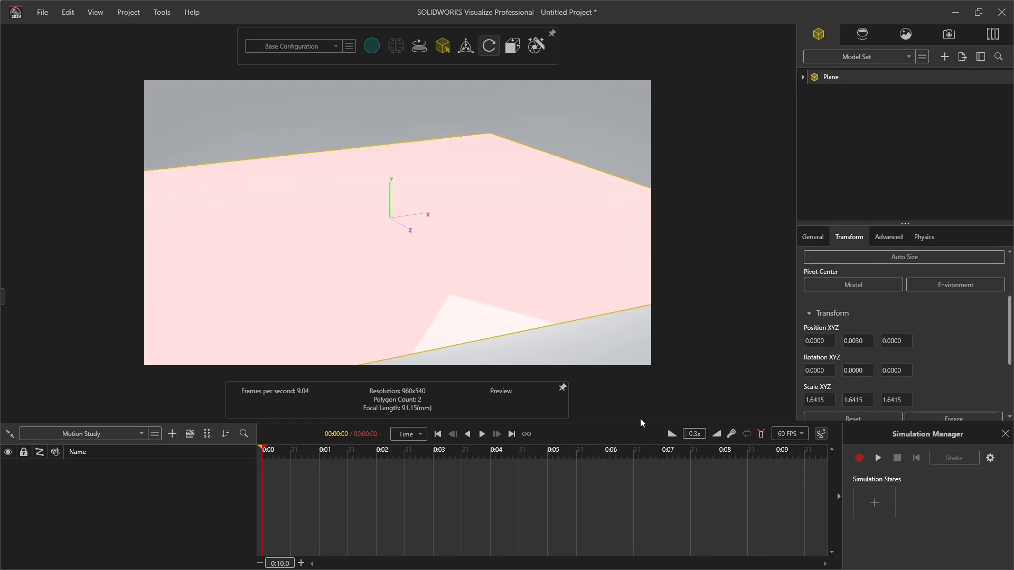
click(571, 130)
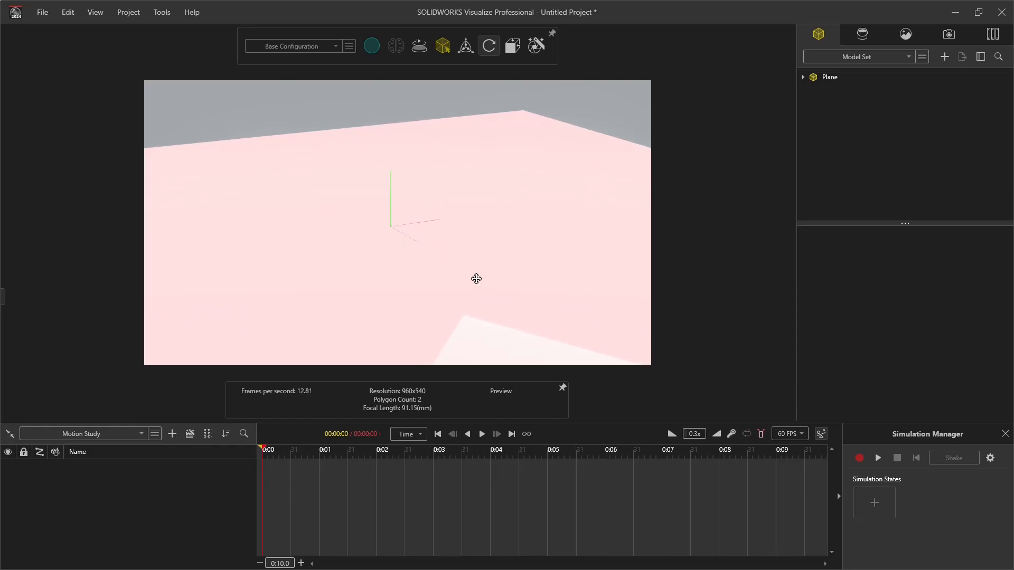
Step: Import the SOLIDWORKS parts Heart 1 through Heart 13 into the project, grouped by Component/Part/Body with snap to floor and instancing
mouse_move(512, 46)
click(503, 117)
scroll(401, 176, up, 5)
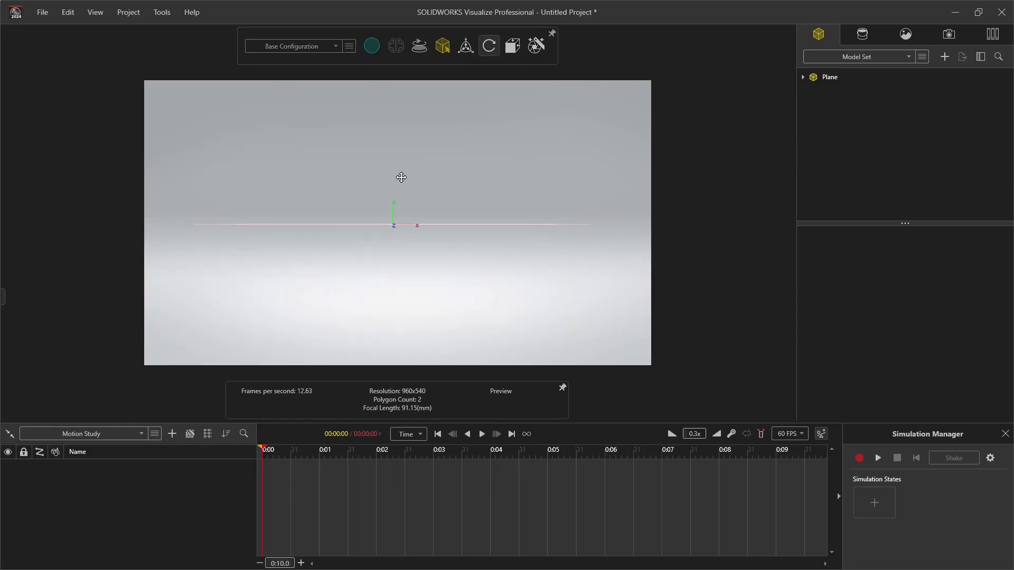
middle_drag(456, 95, 457, 164)
click(945, 57)
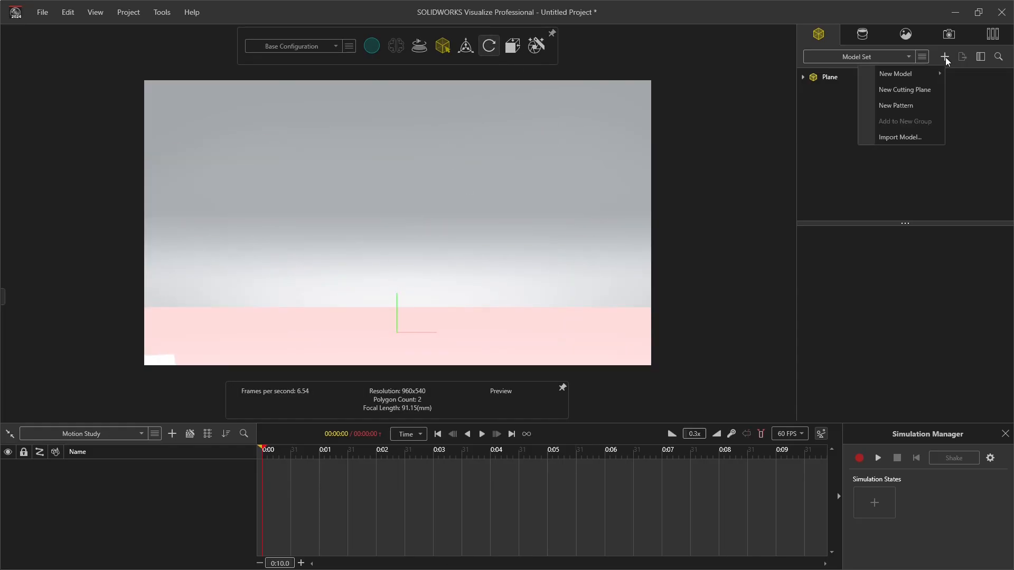
click(907, 138)
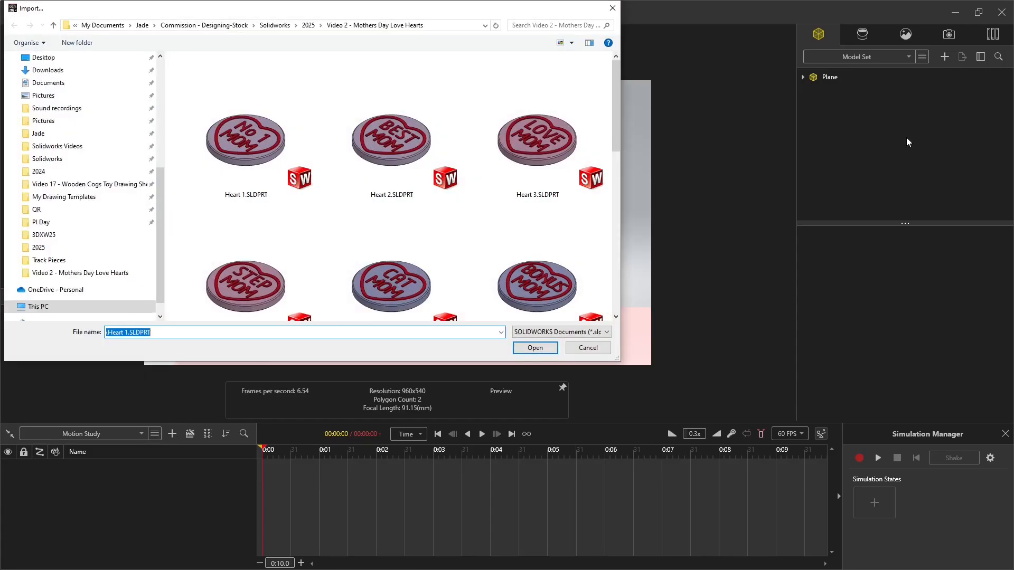
scroll(534, 230, down, 4)
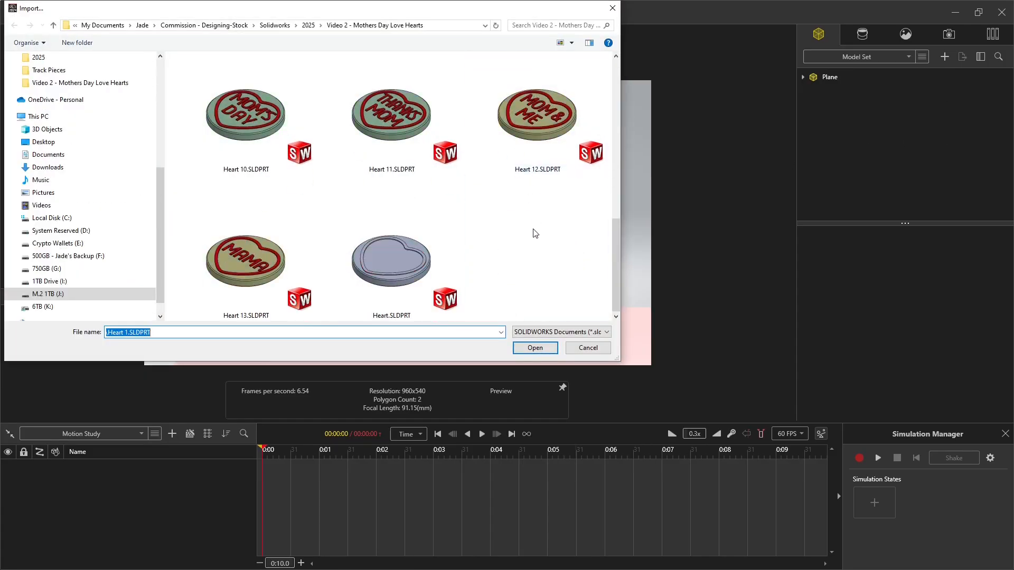
scroll(534, 234, up, 3)
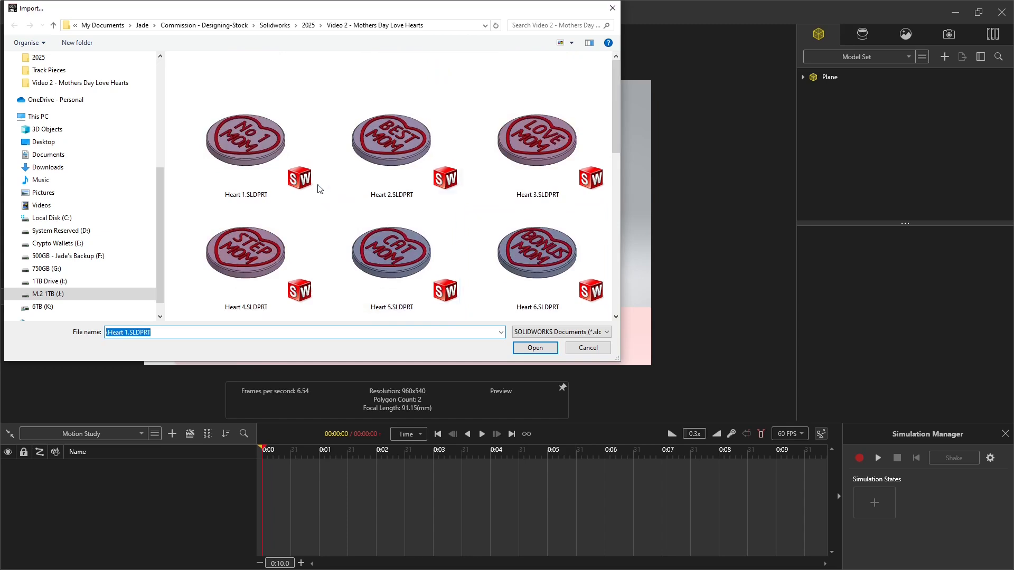
click(256, 147)
scroll(273, 217, down, 5)
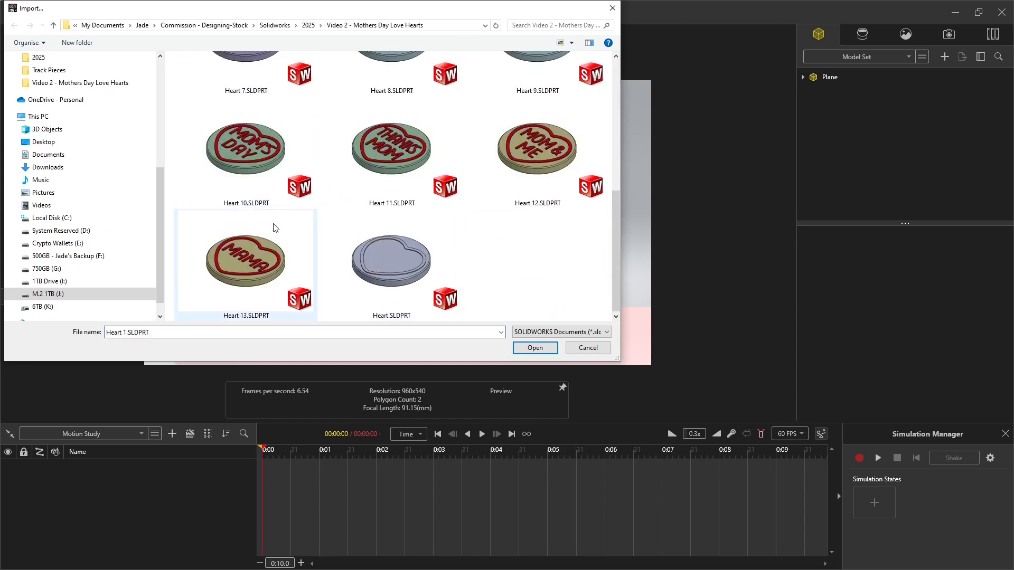
shift+click(252, 279)
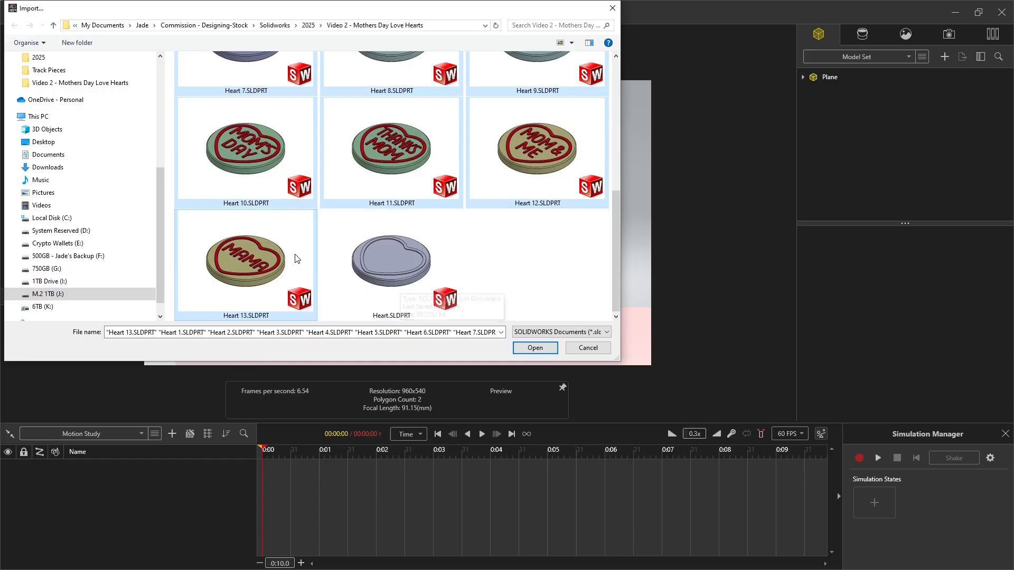
click(540, 350)
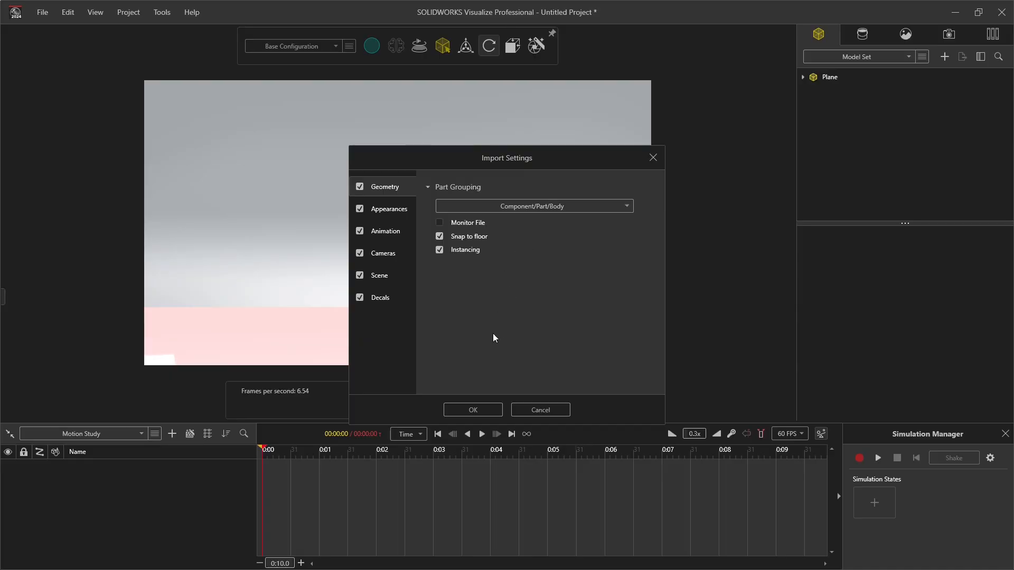
click(479, 411)
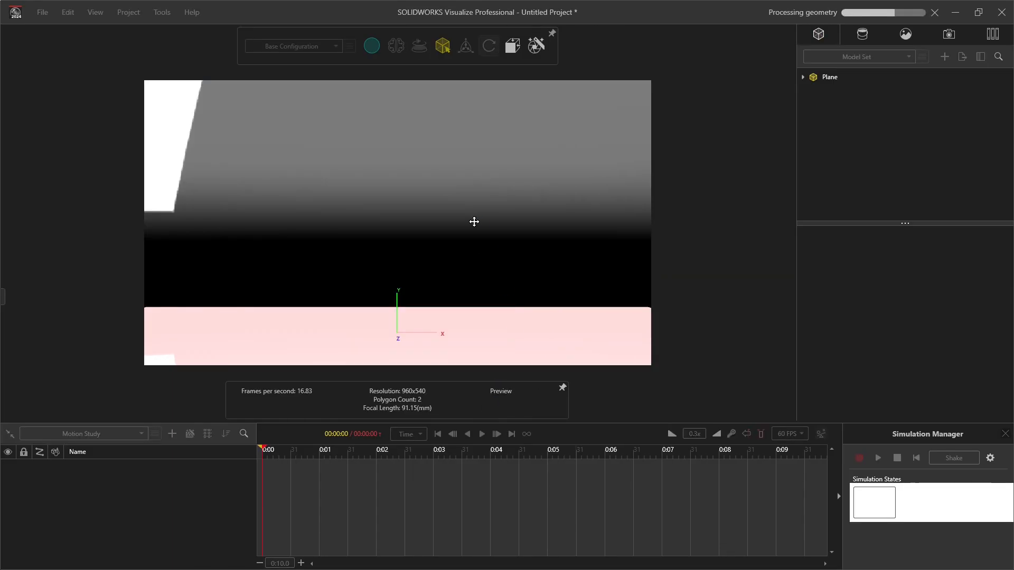
Step: Activate the 3 Point Faded environment and delete its duplicate copies
scroll(426, 254, up, 10)
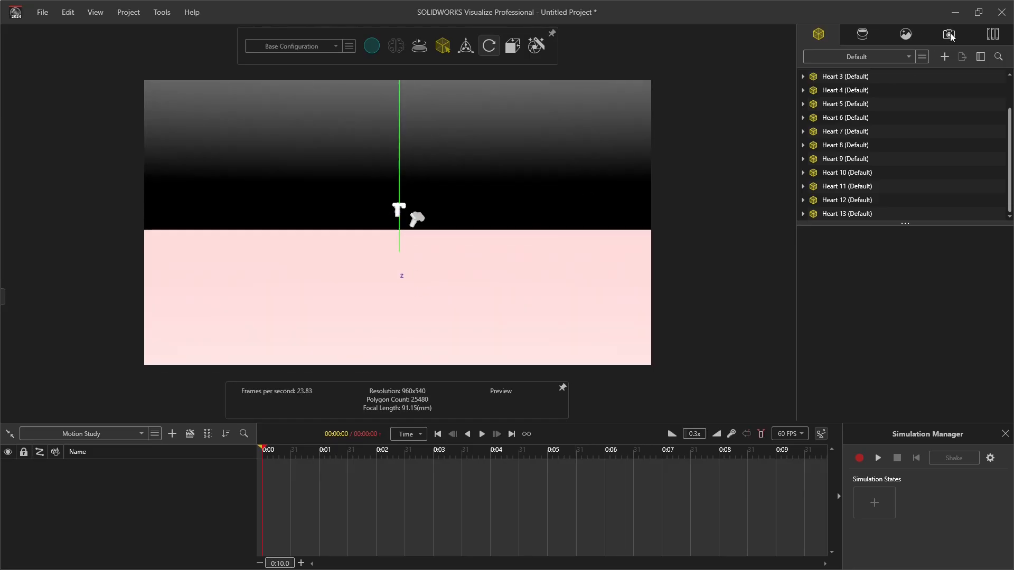
click(906, 33)
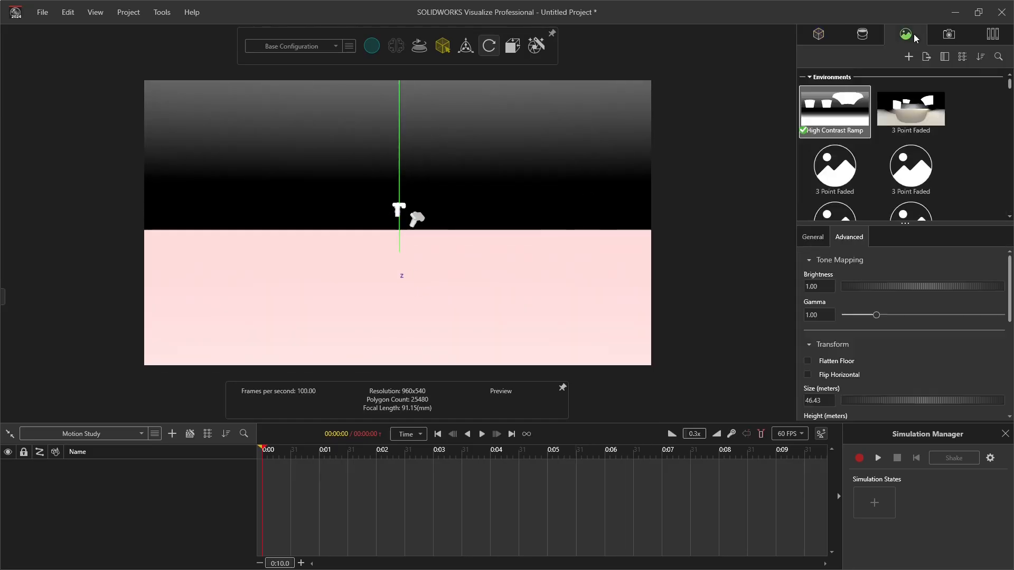
double_click(917, 107)
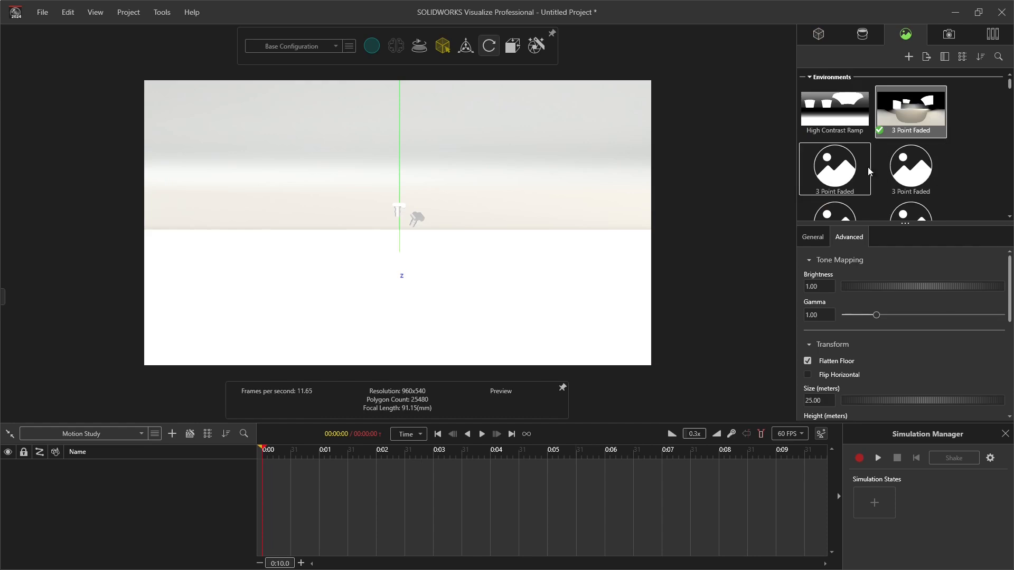
scroll(919, 153, down, 5)
shift+click(910, 131)
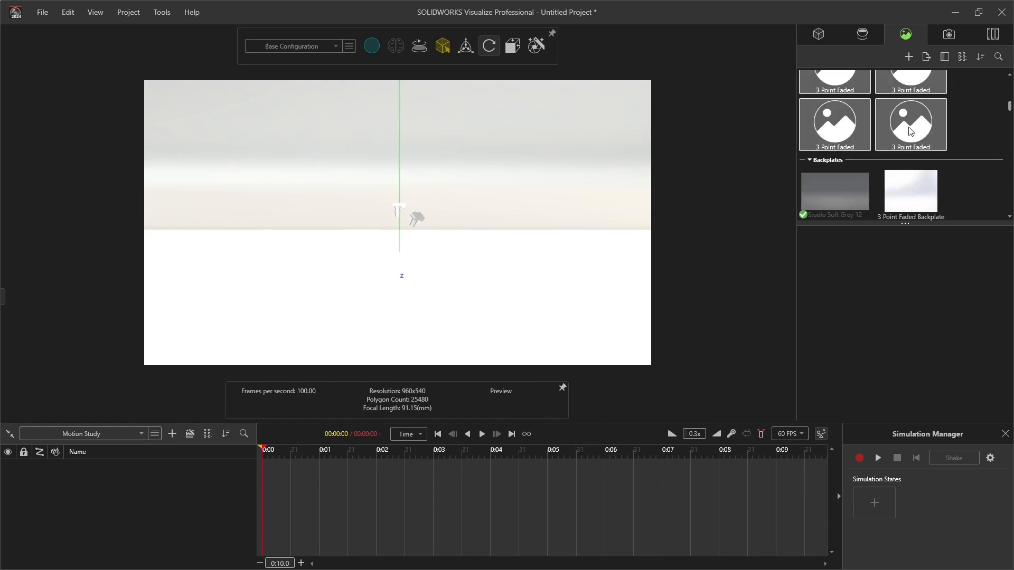
key(Delete)
Step: Activate the 3 Point Faded Backplate and delete the duplicate backplates
scroll(913, 138, up, 5)
double_click(902, 141)
click(853, 194)
scroll(902, 192, down, 16)
scroll(901, 175, up, 1)
shift+click(902, 110)
key(Delete)
Step: Delete the duplicate directional lights, keeping one each of Directional1, Directional2 and Directional3
scroll(893, 154, up, 12)
click(916, 176)
scroll(915, 168, down, 7)
scroll(913, 169, down, 5)
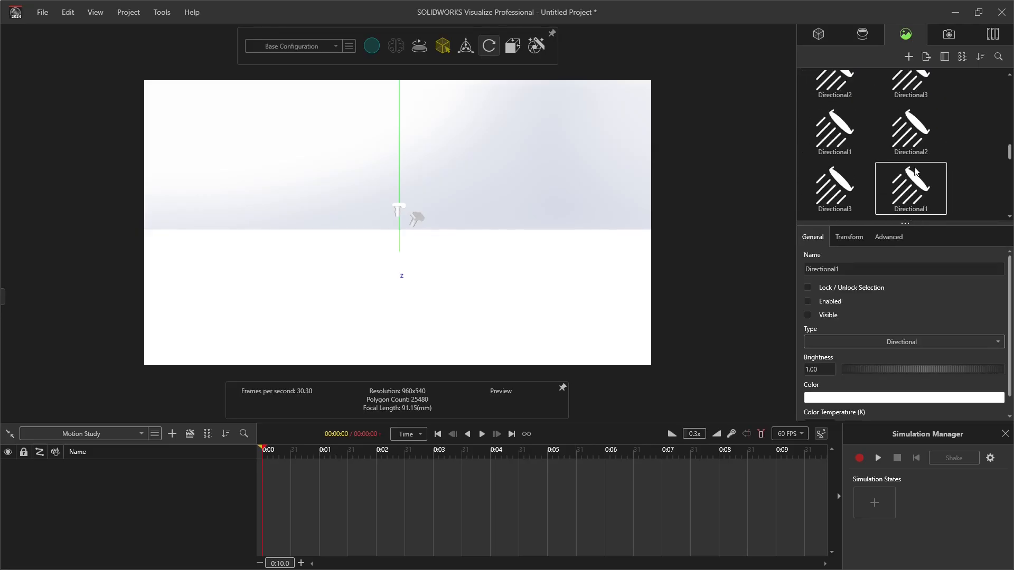
shift+click(830, 205)
key(Delete)
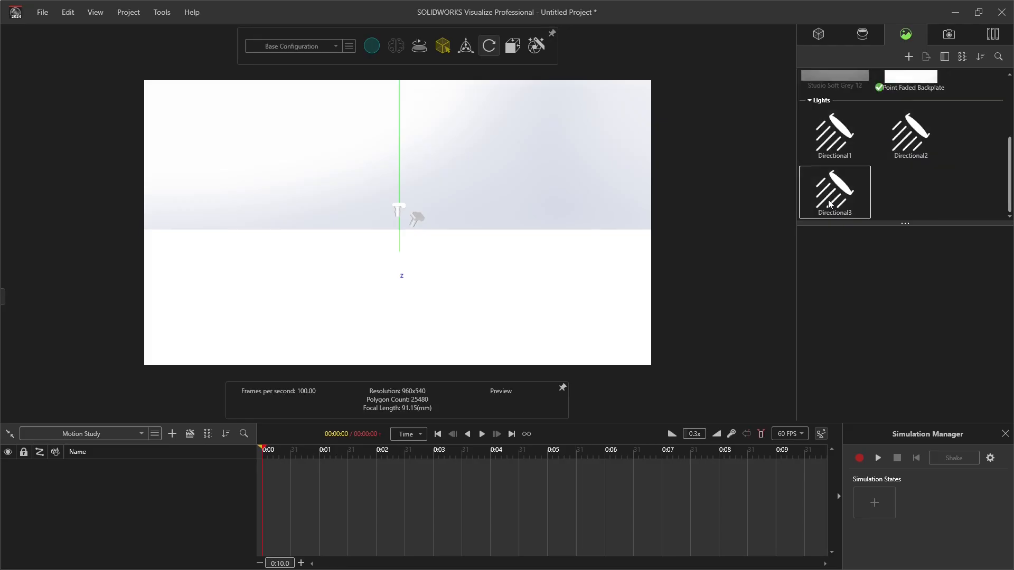
scroll(835, 190, up, 10)
Step: Enlarge the model list to show every model and select Heart 1 through Heart 13
click(818, 35)
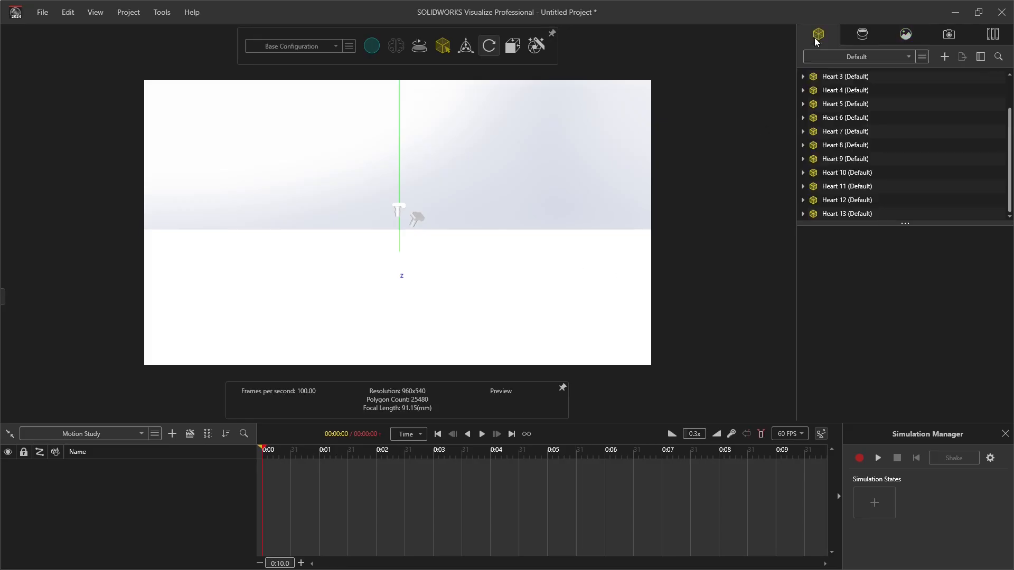
scroll(832, 116, up, 1)
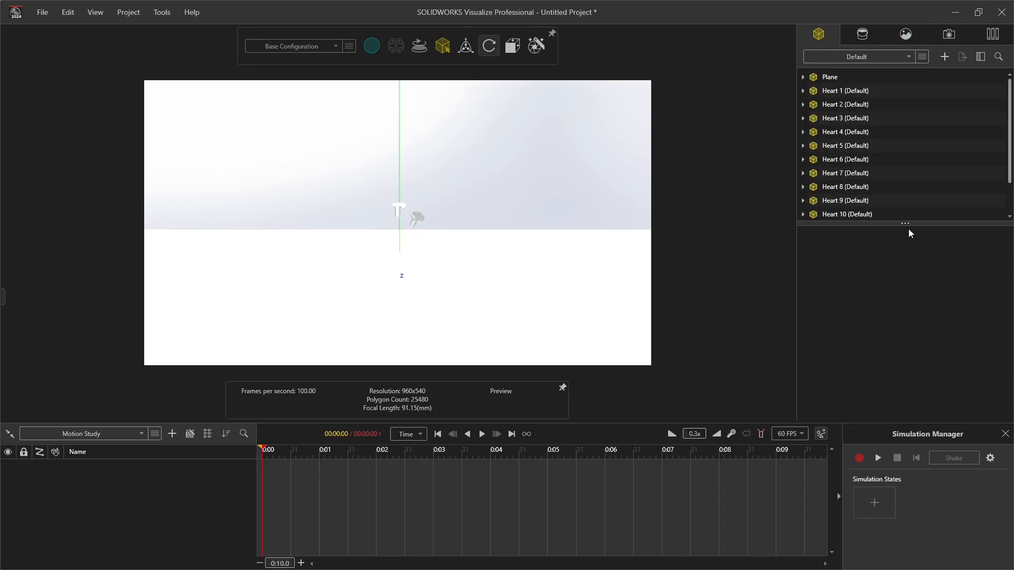
drag(902, 223, 903, 273)
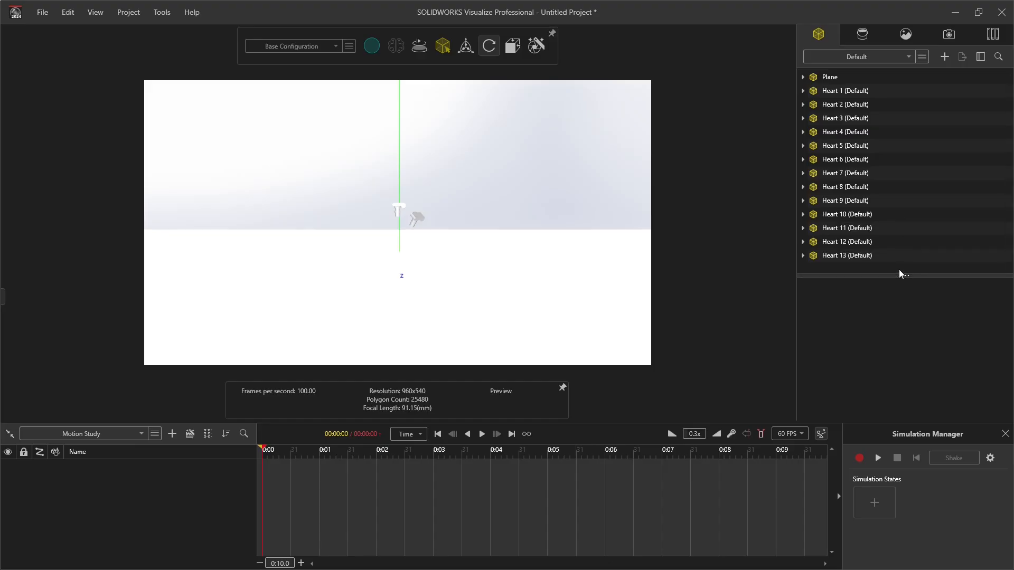
click(829, 90)
mouse_move(383, 249)
mouse_down()
mouse_move(410, 242)
mouse_move(394, 259)
mouse_up()
shift+click(835, 255)
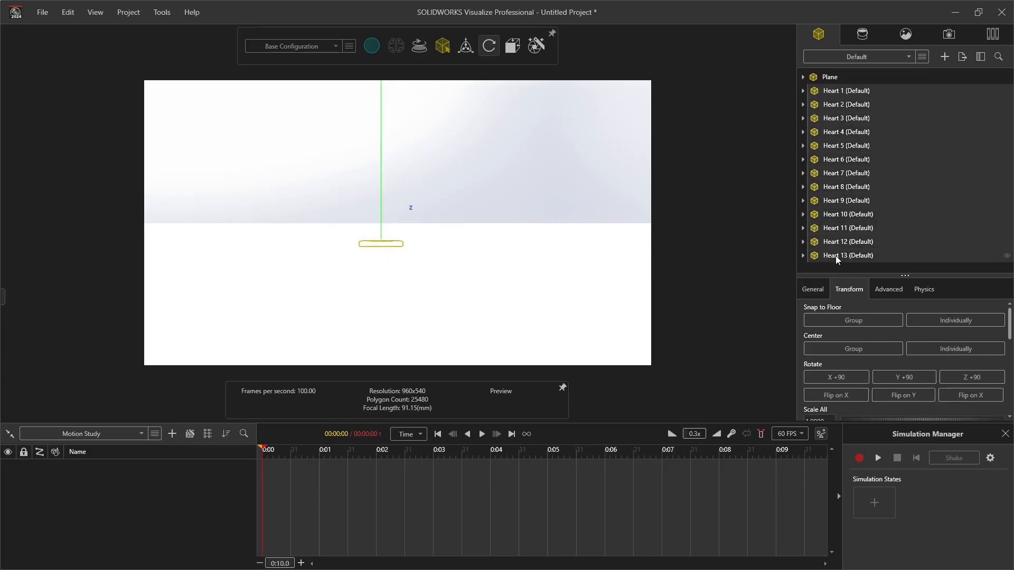
Step: Raise the selected hearts high above the floor with the object manipulator and deselect them
mouse_move(465, 47)
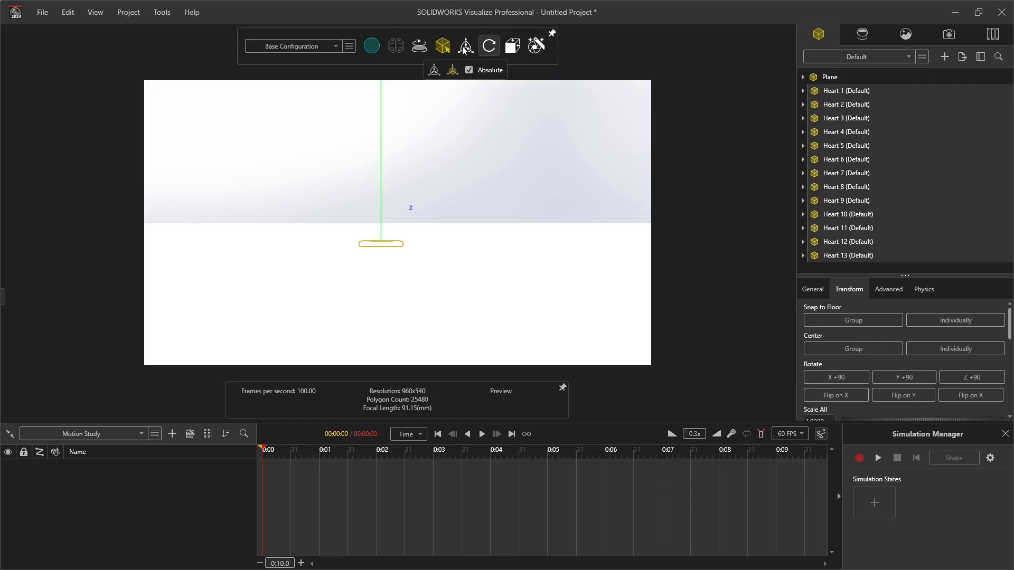
click(465, 47)
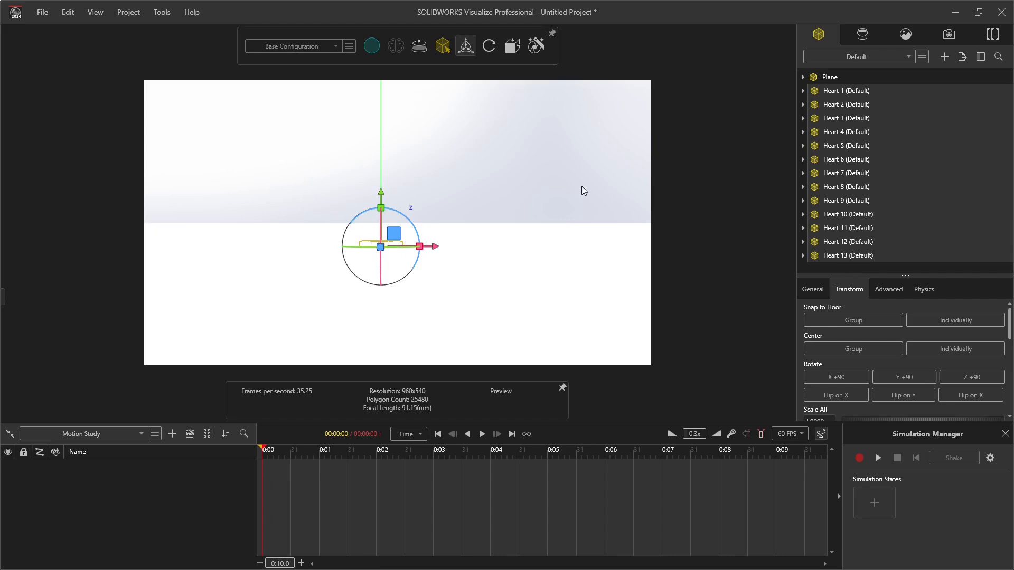
drag(383, 200, 410, 17)
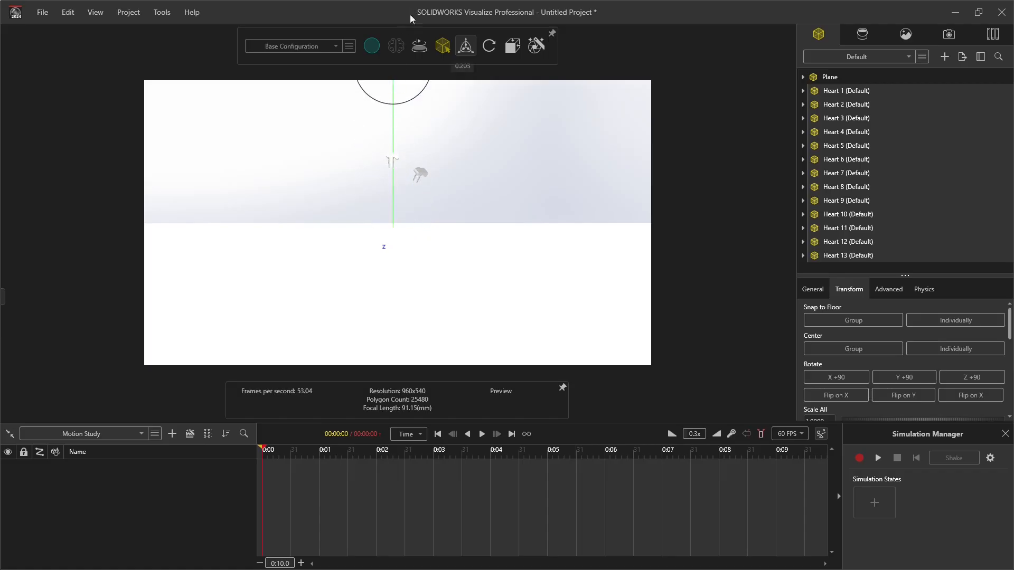
scroll(424, 163, down, 5)
middle_drag(424, 165, 426, 187)
scroll(427, 187, down, 5)
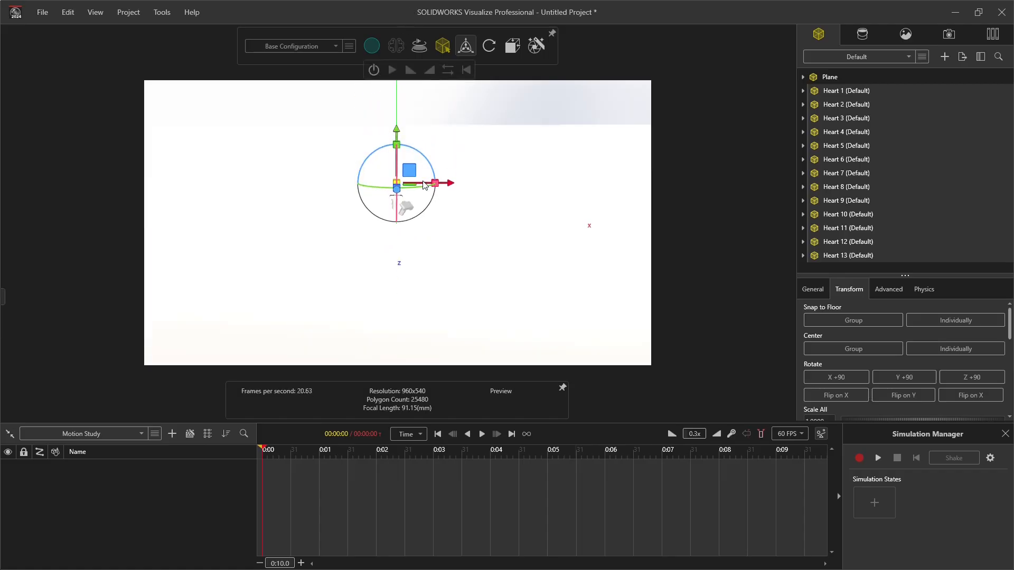
drag(396, 129, 410, 188)
drag(397, 108, 404, 85)
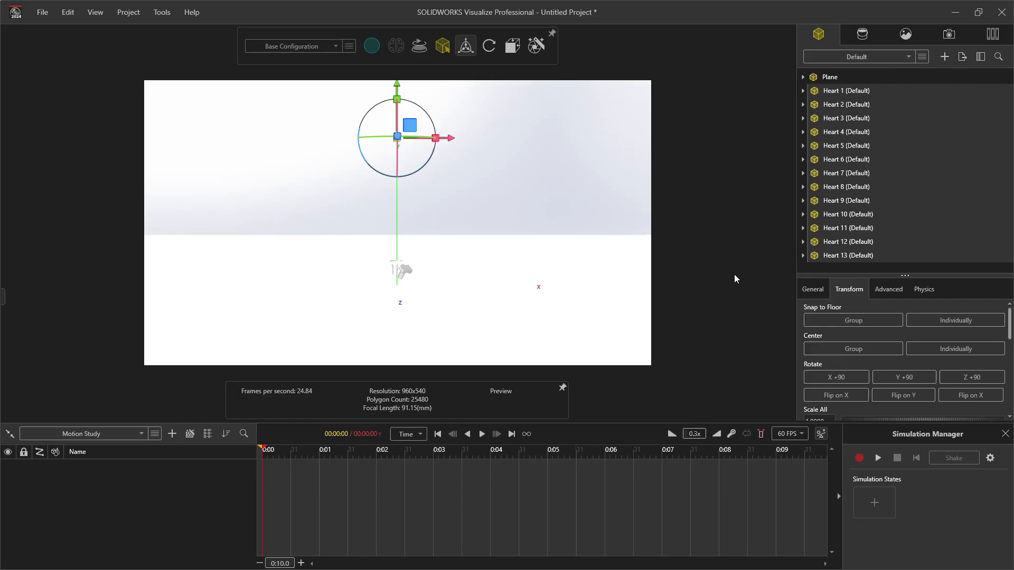
click(827, 268)
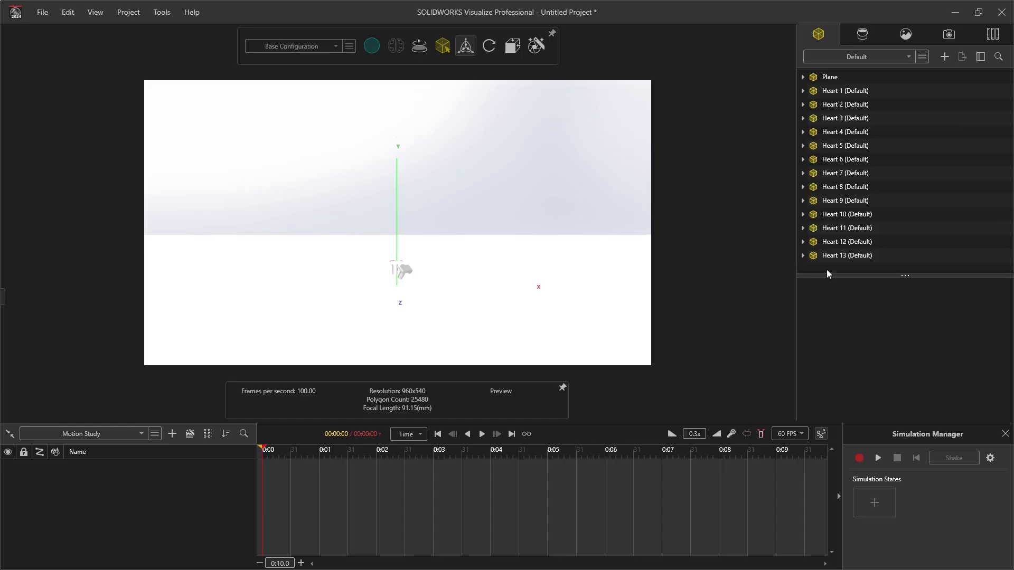
Step: Move Heart 1 out of the stack along negative X and tilt it
click(840, 92)
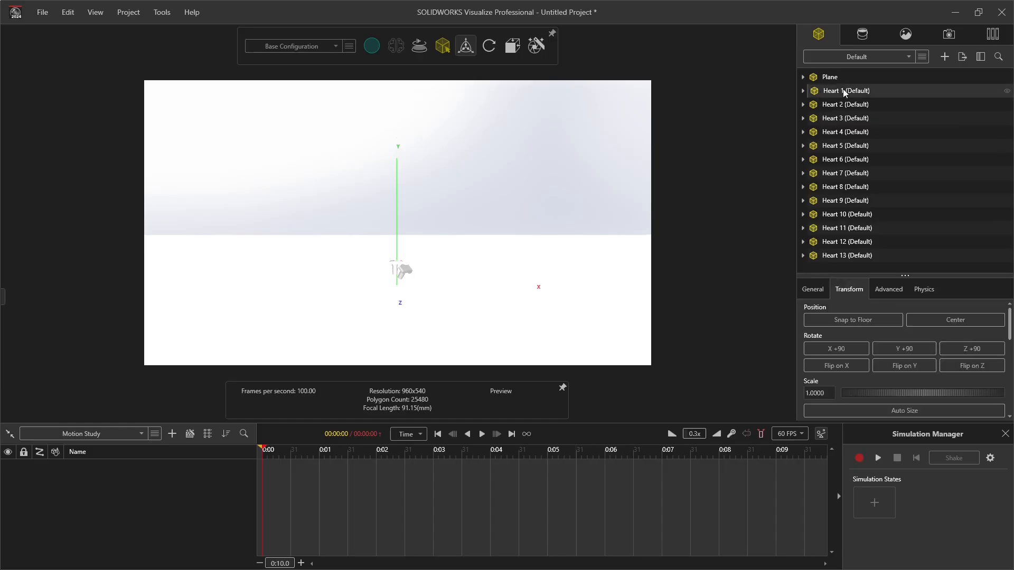
scroll(423, 206, down, 3)
scroll(411, 211, up, 5)
scroll(397, 225, down, 4)
scroll(392, 185, up, 4)
drag(426, 196, 254, 224)
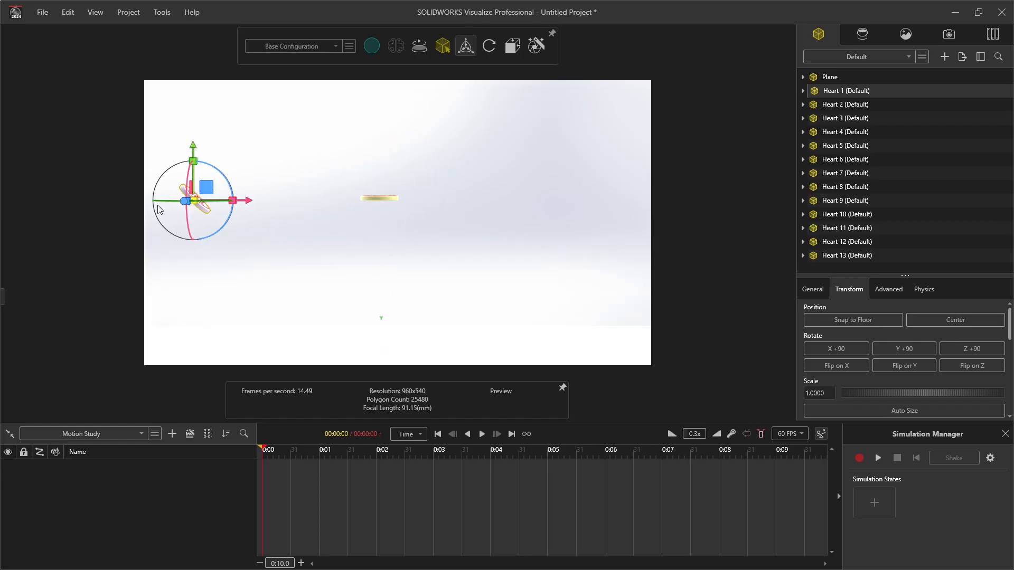
drag(177, 199, 23, 208)
Step: Move the next heart out of the stack along positive X and give it a different height and tilt
click(384, 198)
drag(433, 201, 635, 200)
drag(581, 147, 582, 53)
drag(586, 127, 589, 164)
Step: Move another stacked heart out to one side and adjust its position and tilt
click(379, 196)
middle_drag(379, 197, 288, 203)
scroll(288, 203, down, 5)
drag(276, 218, 163, 229)
ctrl+middle_drag(208, 199, 318, 198)
mouse_move(293, 243)
mouse_down()
mouse_move(302, 199)
mouse_move(291, 233)
mouse_up()
Step: Pull another heart away from the remaining stack and offset it from the hearts already placed
click(431, 218)
drag(430, 165, 551, 154)
middle_drag(551, 154, 467, 185)
Step: Move Heart 11 off the stack to its own spot and rotate it to a tilted angle
click(447, 215)
drag(449, 163, 451, 104)
drag(498, 158, 423, 157)
middle_drag(385, 187, 430, 232)
drag(378, 179, 379, 121)
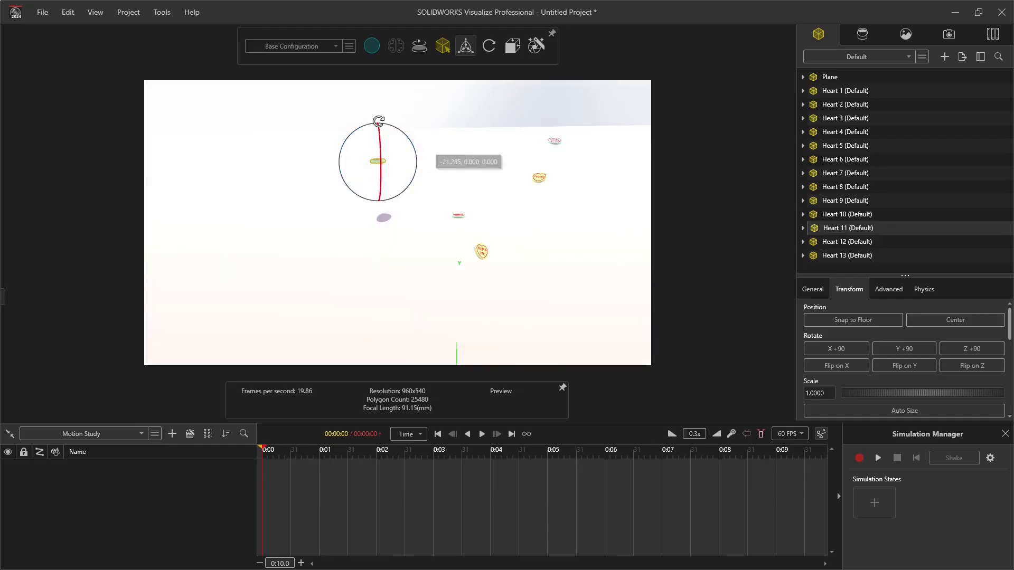
middle_drag(379, 124, 497, 211)
drag(401, 161, 309, 126)
Step: Move Heart 10 away from the stack to a separate spot and vary its orientation
click(450, 202)
drag(458, 193, 454, 143)
middle_drag(453, 143, 407, 174)
drag(406, 117, 527, 120)
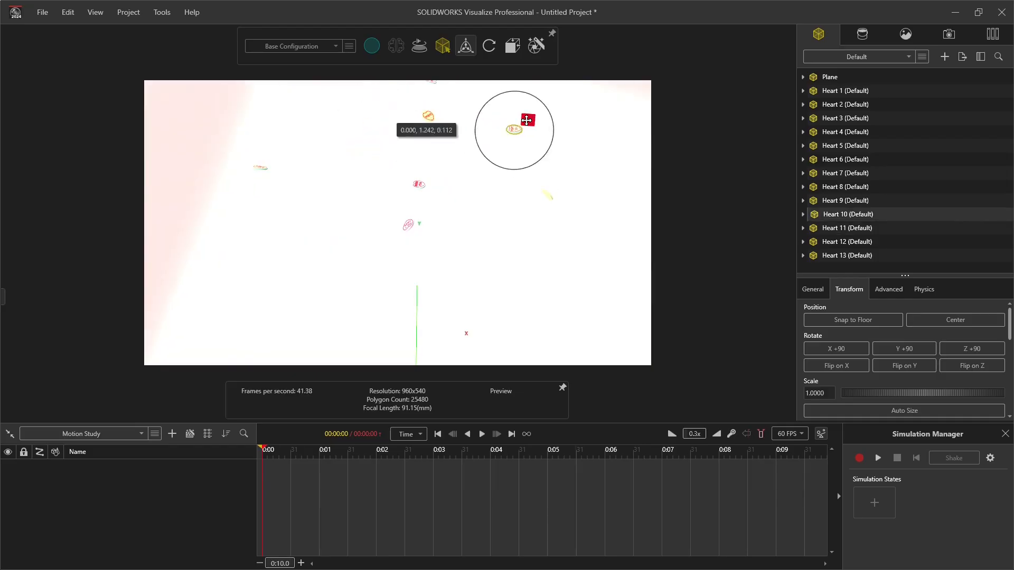
middle_drag(527, 120, 560, 132)
drag(539, 145, 581, 126)
drag(580, 168, 612, 188)
drag(550, 189, 527, 224)
Step: Spread further hearts from the stack into empty space, varying their heights and tilts
click(452, 201)
middle_drag(454, 206, 413, 254)
drag(398, 287, 398, 211)
drag(452, 159, 499, 160)
middle_drag(499, 160, 478, 113)
drag(470, 184, 464, 209)
click(352, 296)
drag(365, 309, 352, 217)
drag(367, 178, 369, 210)
Step: Scatter more of the stacked hearts around the group at different positions and angles
click(353, 296)
drag(365, 309, 242, 218)
click(352, 296)
drag(255, 178, 238, 168)
click(352, 296)
drag(365, 309, 407, 123)
drag(375, 109, 228, 156)
Step: Reposition another stacked heart, undo the last adjustment, and place it at a different spot and angle
click(352, 296)
drag(365, 309, 423, 315)
drag(410, 353, 411, 323)
drag(412, 310, 410, 378)
key(ctrl+z)
middle_drag(410, 296, 394, 119)
drag(372, 140, 371, 191)
Step: Move Heart 2 horizontally to the outer edge of the scattered group, as seen from above
click(438, 163)
click(537, 45)
click(514, 95)
drag(439, 108, 273, 142)
scroll(398, 225, up, 10)
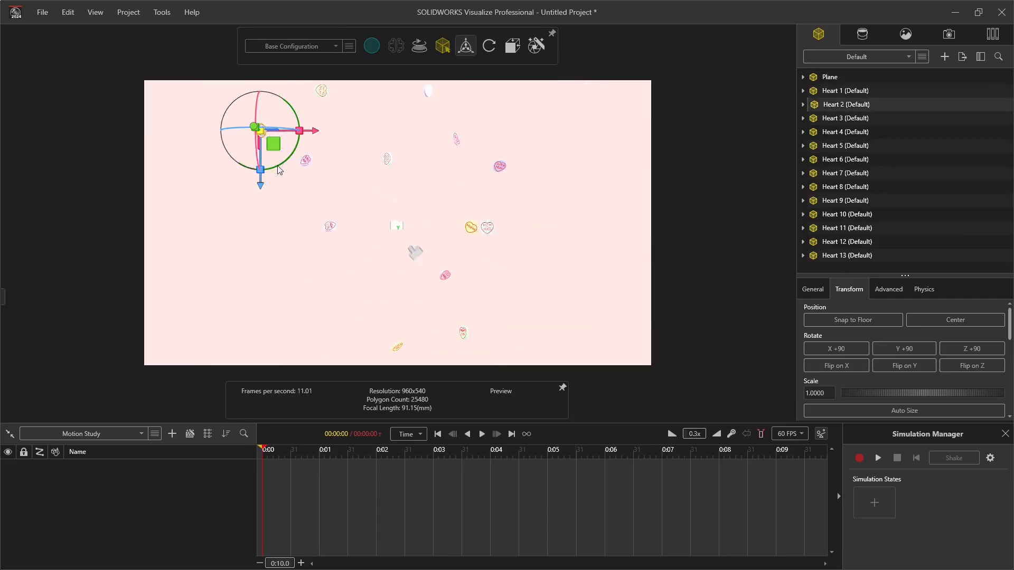
Step: Adjust the horizontal positions of the remaining clustered hearts from the top view to even out the spread
click(396, 225)
drag(409, 239, 427, 234)
click(287, 169)
drag(300, 182, 256, 226)
click(378, 356)
drag(391, 365, 319, 316)
click(443, 342)
click(414, 241)
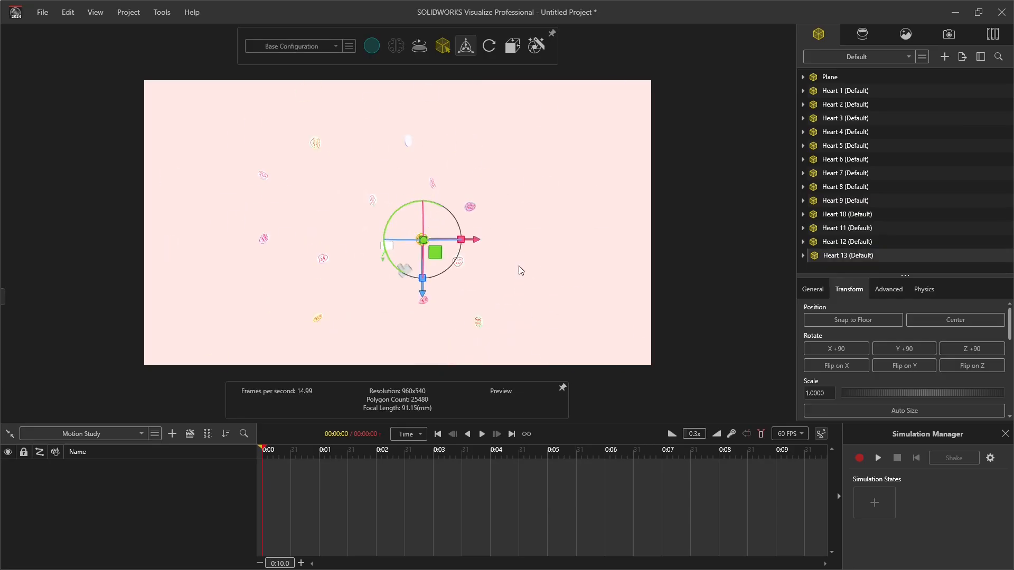
Step: Select all thirteen scattered hearts without the plane and duplicate them in place
click(551, 316)
drag(228, 123, 546, 340)
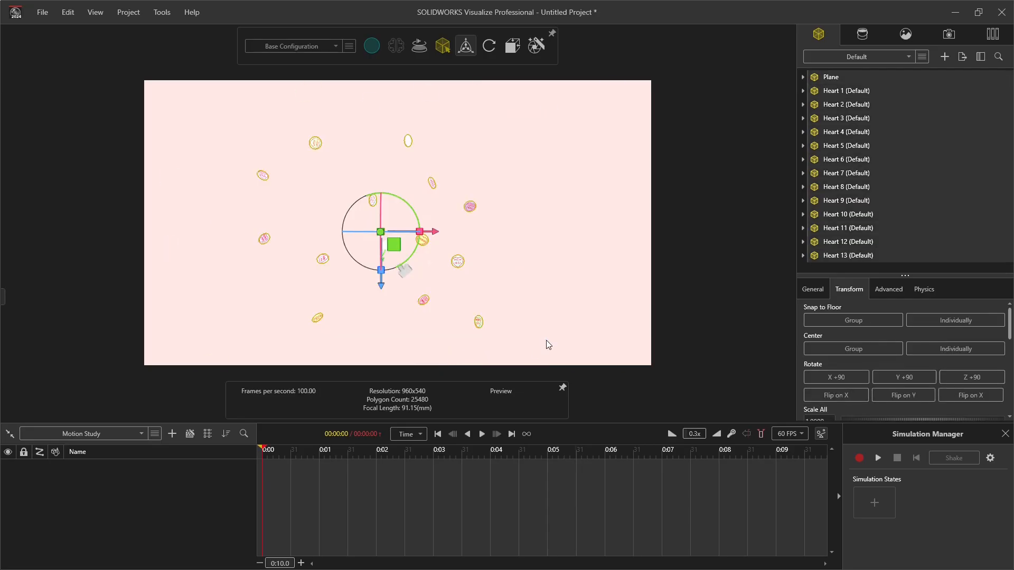
click(831, 77)
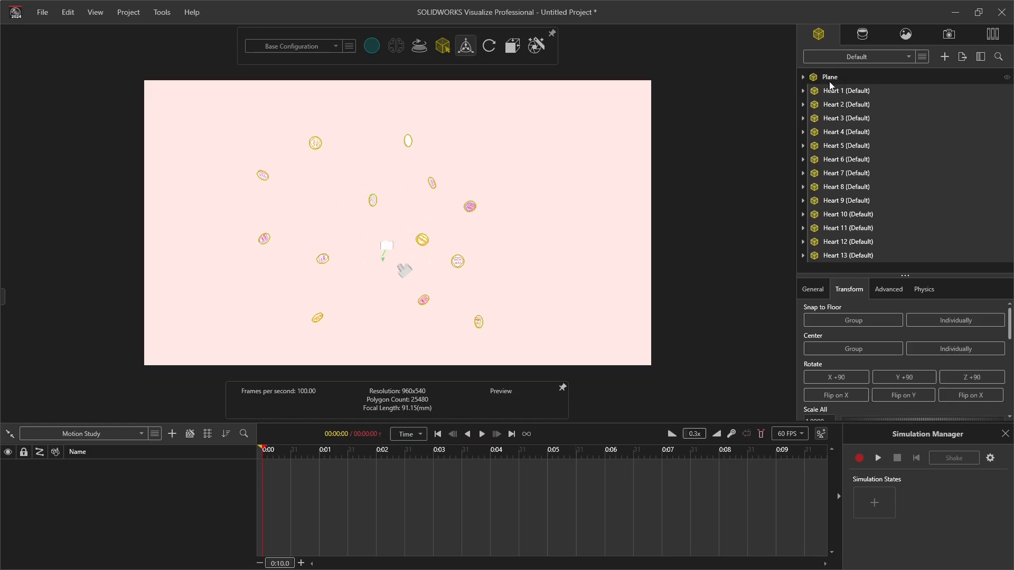
key(ctrl+v)
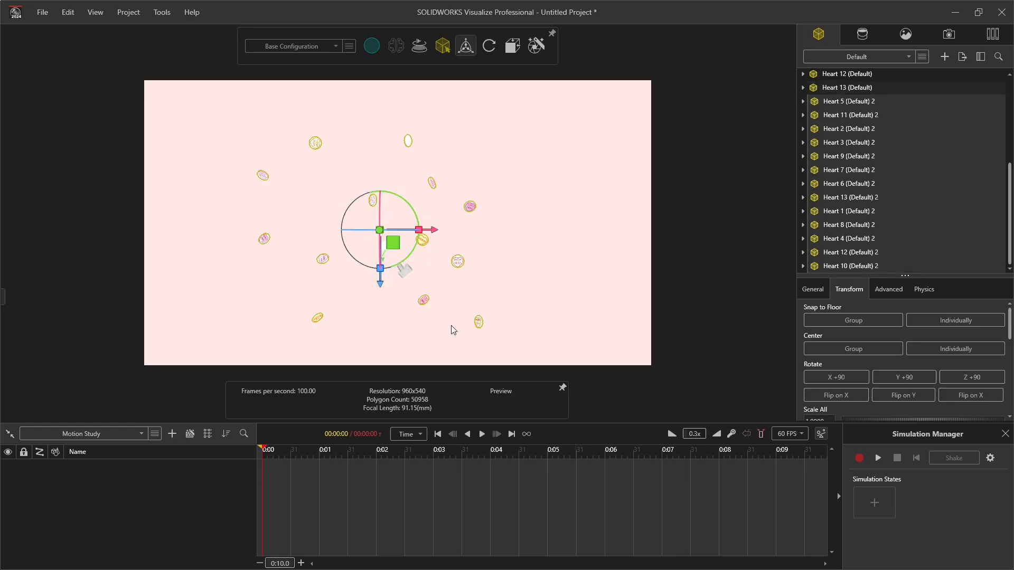
Step: Raise the duplicated hearts vertically by about 0.16 above the original set
middle_drag(430, 334, 411, 201)
scroll(410, 200, down, 3)
ctrl+middle_drag(405, 138, 404, 106)
drag(385, 131, 390, 80)
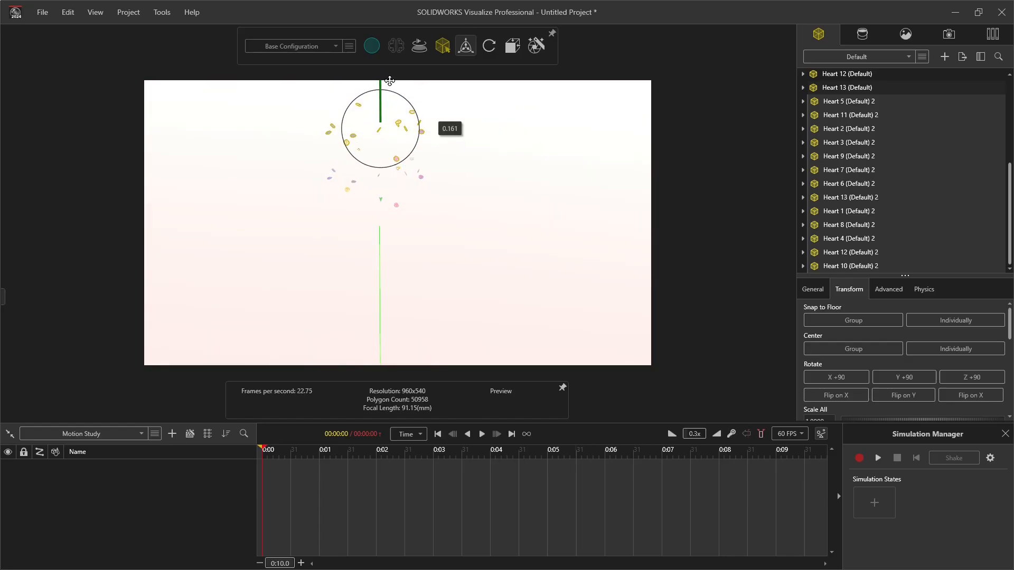
Step: Rotate the raised copies about the vertical axis so they do not line up with the original hearts
middle_drag(415, 157, 400, 178)
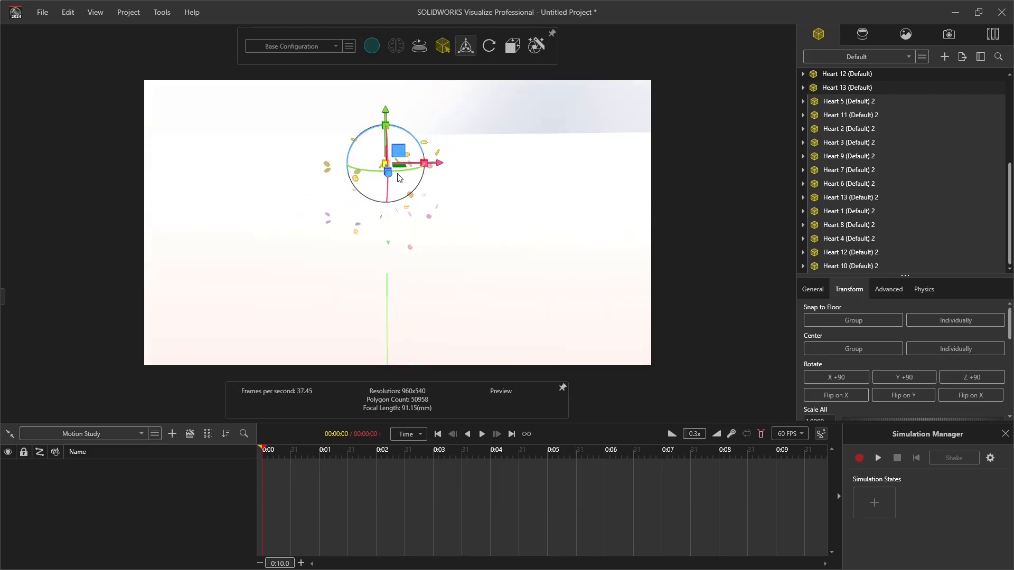
drag(400, 167, 434, 169)
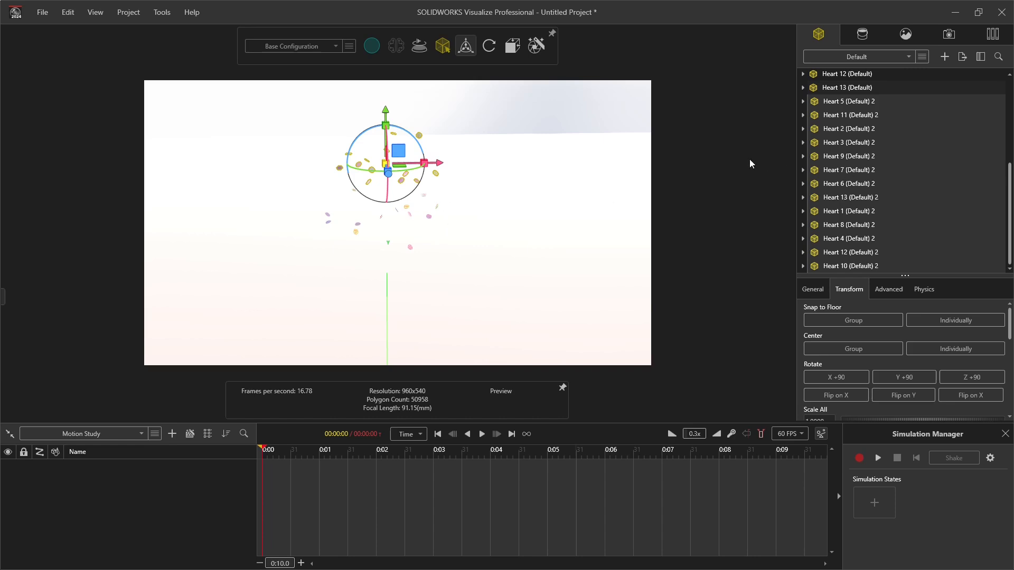
Step: Duplicate all the hearts, excluding the plane, and raise the new copies vertically by about 0.30
click(863, 130)
scroll(847, 191, up, 7)
click(842, 90)
scroll(882, 158, down, 2)
shift+click(853, 261)
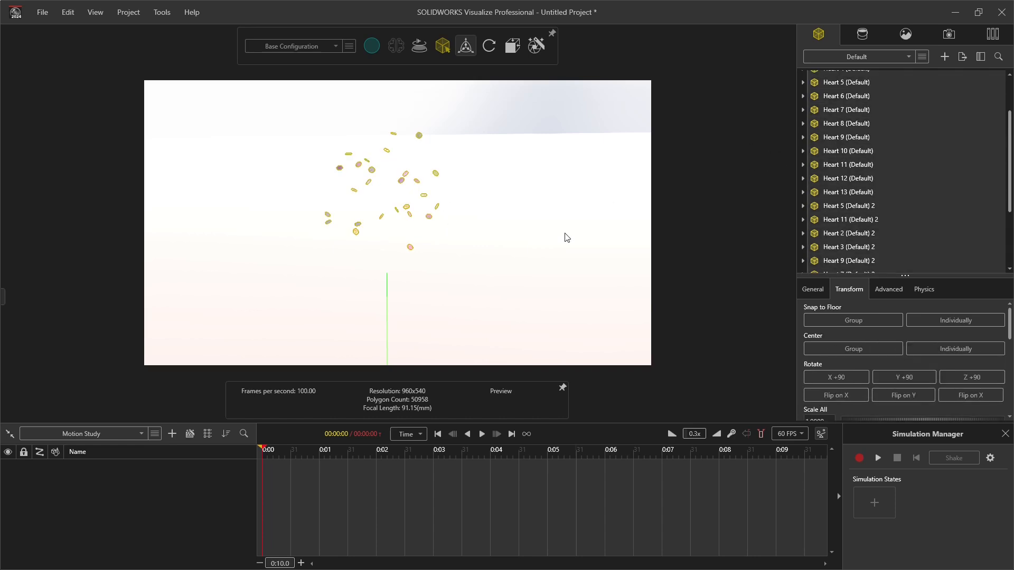
key(ctrl+c)
key(ctrl+v)
ctrl+middle_drag(438, 187, 464, 315)
drag(408, 272, 396, 182)
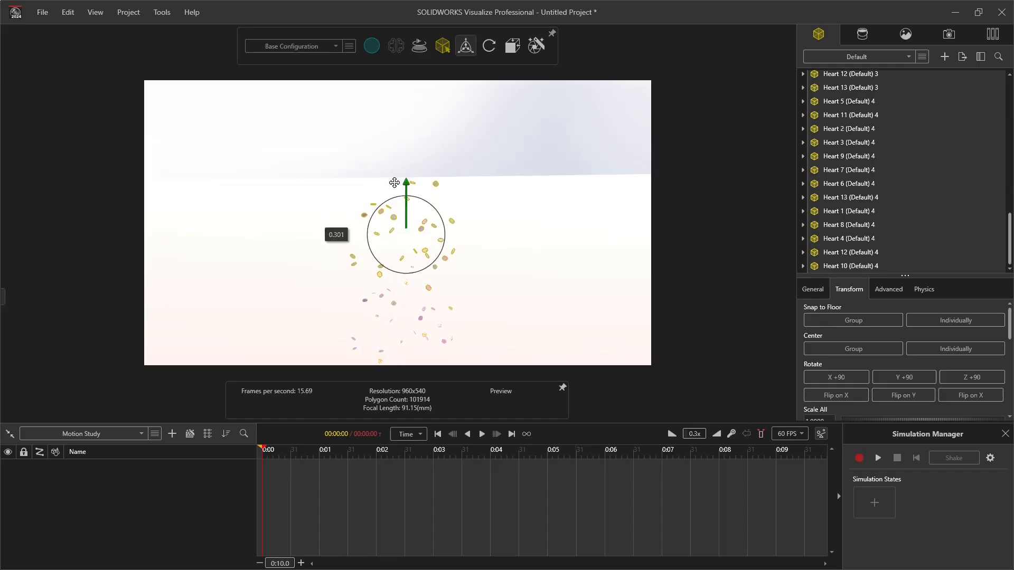
Step: Adjust the horizontal arrangement of the raised copies from the top view, and clear the selection
middle_drag(444, 288, 440, 255)
mouse_move(512, 46)
click(513, 96)
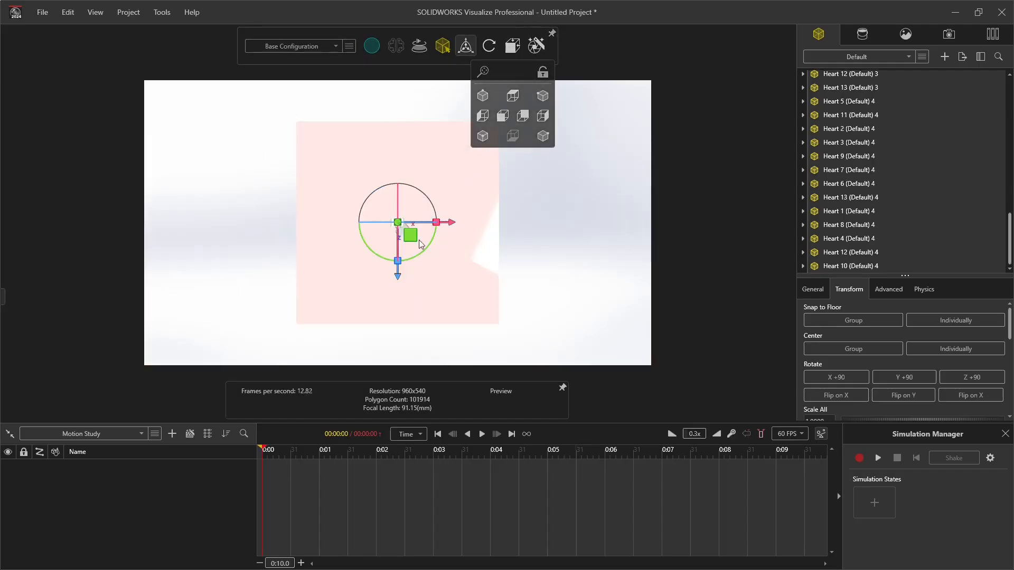
scroll(392, 208, up, 5)
scroll(392, 208, up, 5)
drag(409, 230, 189, 91)
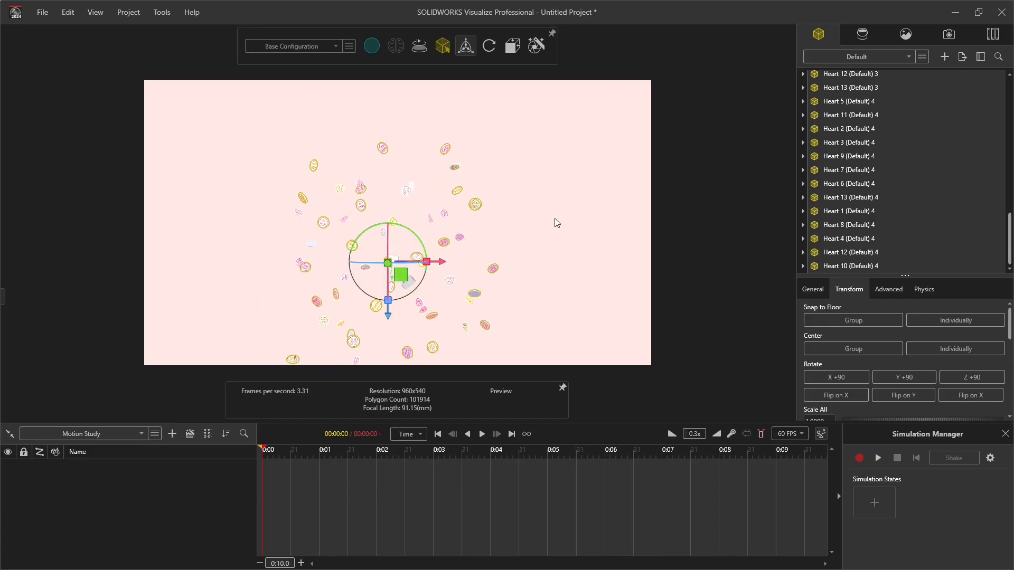
click(557, 223)
scroll(423, 248, down, 5)
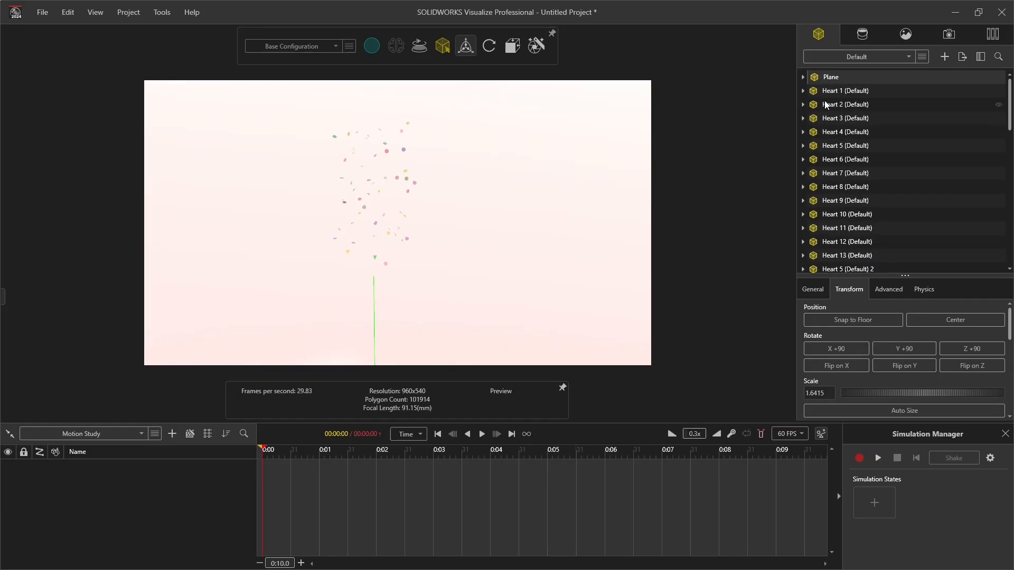
Step: Duplicate the original Heart 1 to Heart 13 and move the copies vertically to the top of the heart stack
click(836, 90)
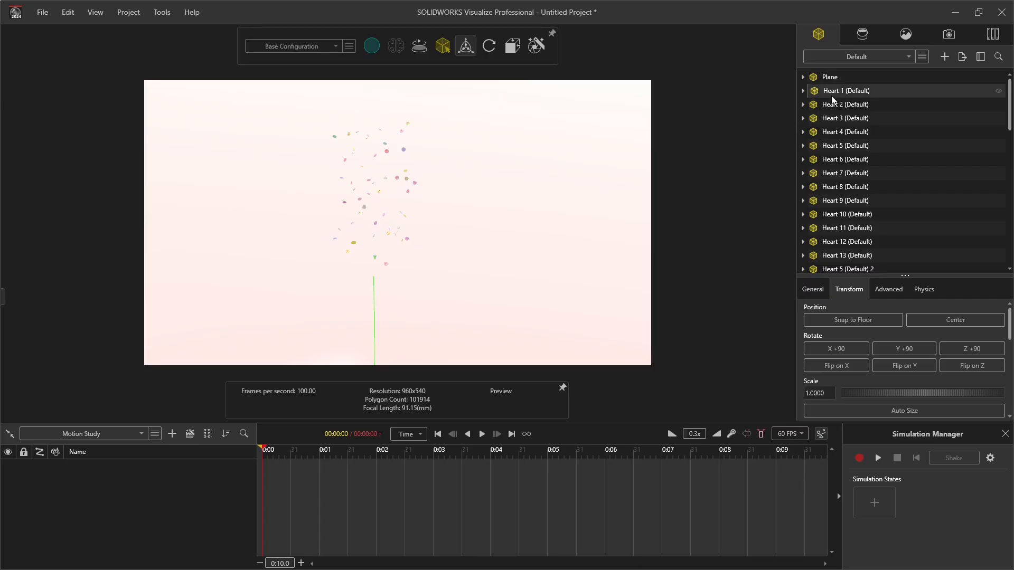
shift+click(834, 257)
key(ctrl+c)
key(ctrl+v)
scroll(376, 203, down, 2)
drag(379, 183, 373, 29)
middle_drag(382, 151, 394, 211)
scroll(406, 174, up, 3)
middle_drag(408, 122, 412, 159)
drag(422, 183, 454, 201)
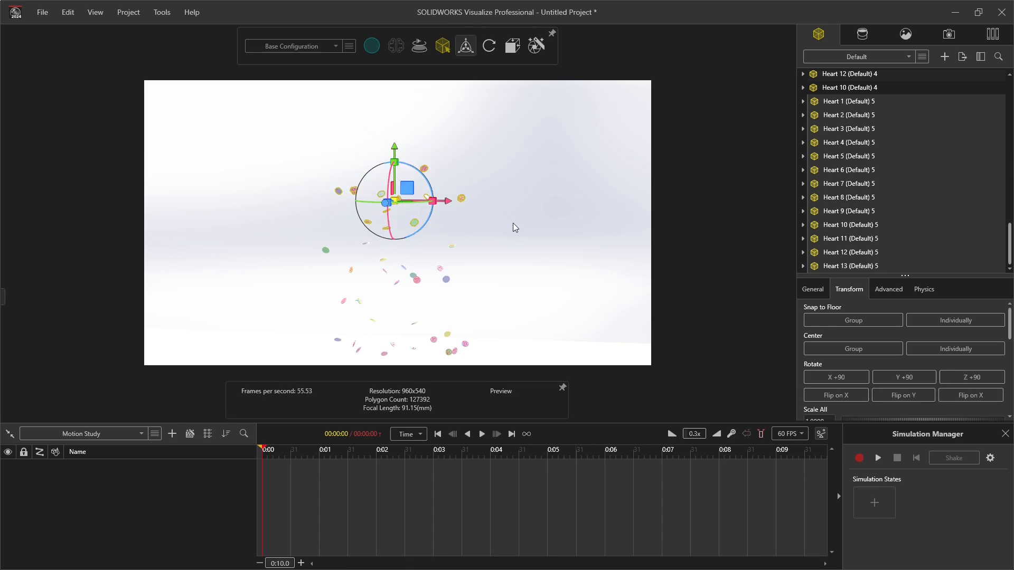
Step: Duplicate the topmost set of thirteen hearts again and raise the new copies above it
key(ctrl+c)
key(ctrl+v)
drag(394, 154, 404, 99)
drag(402, 87, 402, 92)
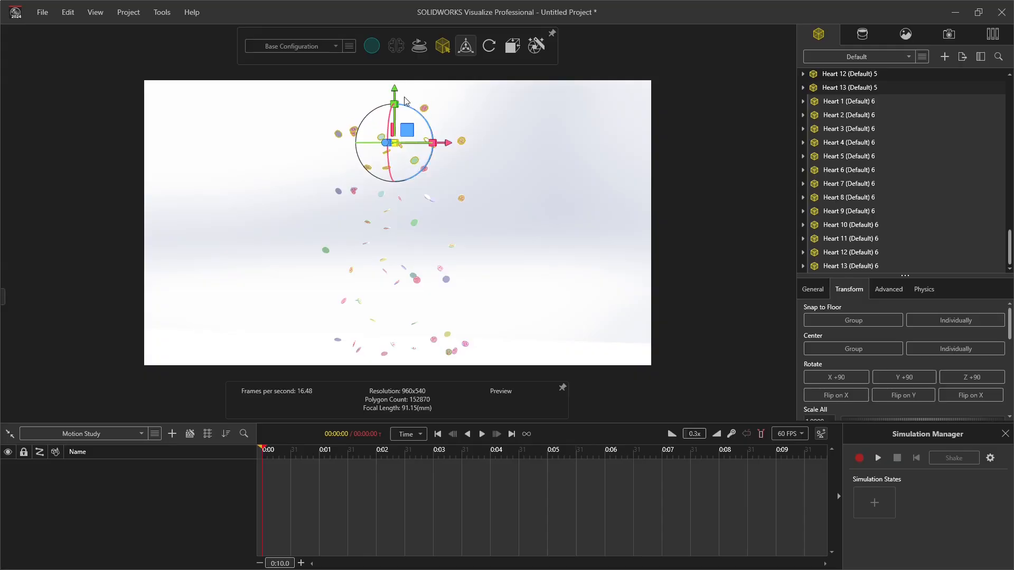
Step: Rotate the newest set of hearts and offset it sideways and slightly upward from the column below
drag(423, 145, 197, 187)
drag(432, 152, 442, 219)
ctrl+middle_drag(416, 104, 415, 164)
drag(409, 194, 460, 163)
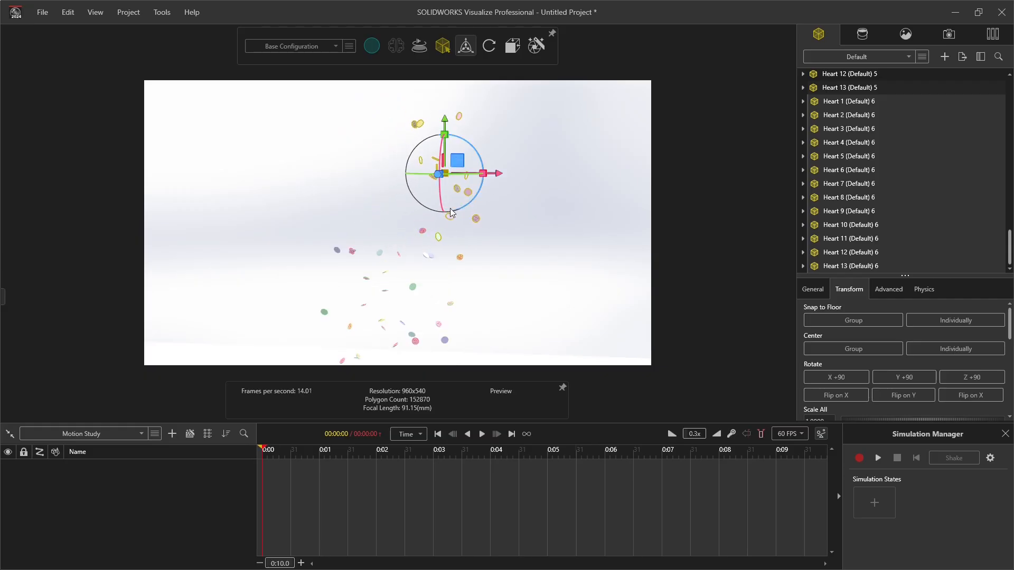
Step: Duplicate the offset top set, place the copies beside it along the X axis, and clear the selection
key(ctrl+c)
key(ctrl+v)
drag(498, 173, 127, 373)
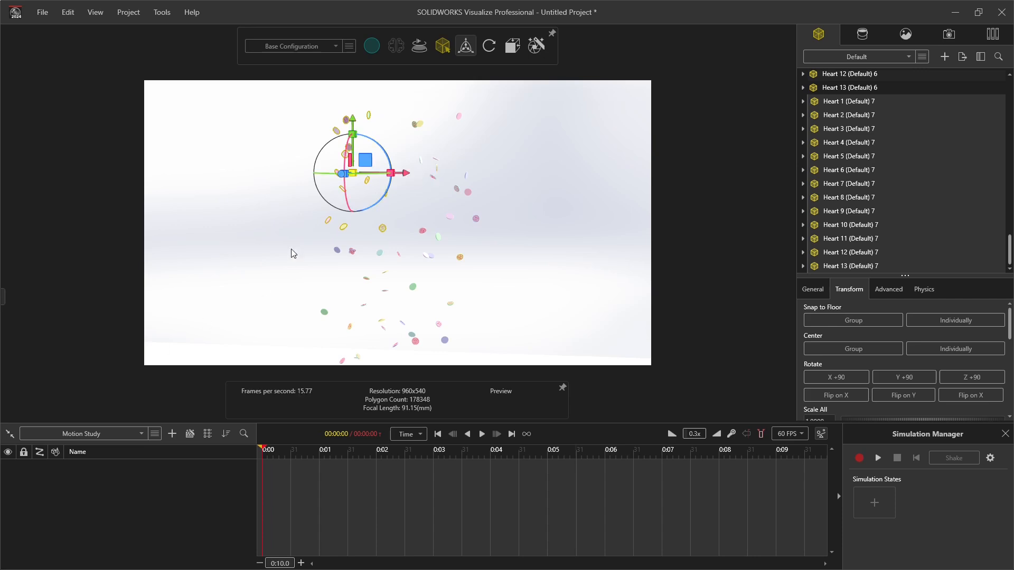
drag(366, 160, 388, 159)
click(534, 266)
scroll(437, 280, down, 8)
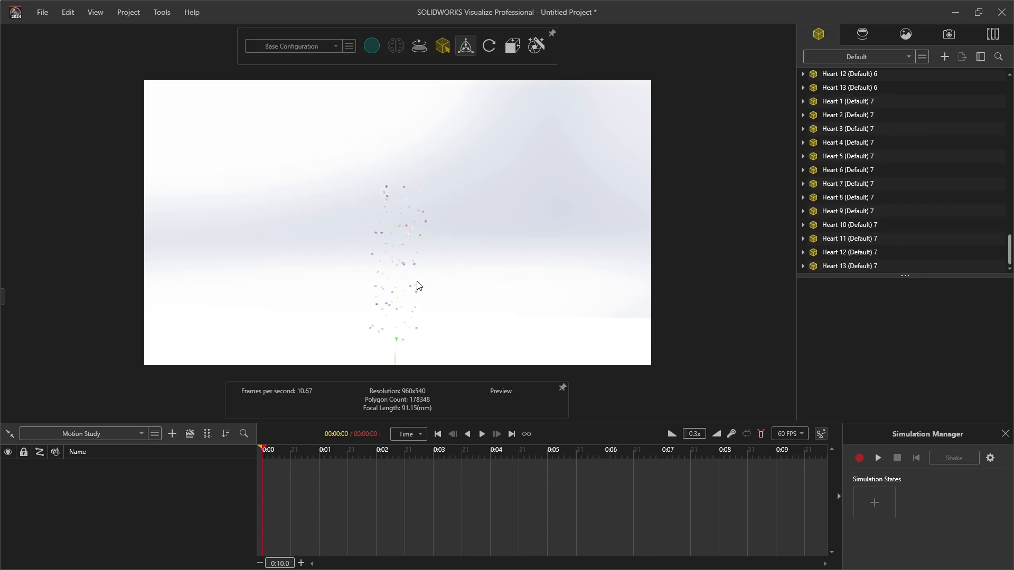
scroll(353, 220, up, 2)
scroll(378, 218, down, 2)
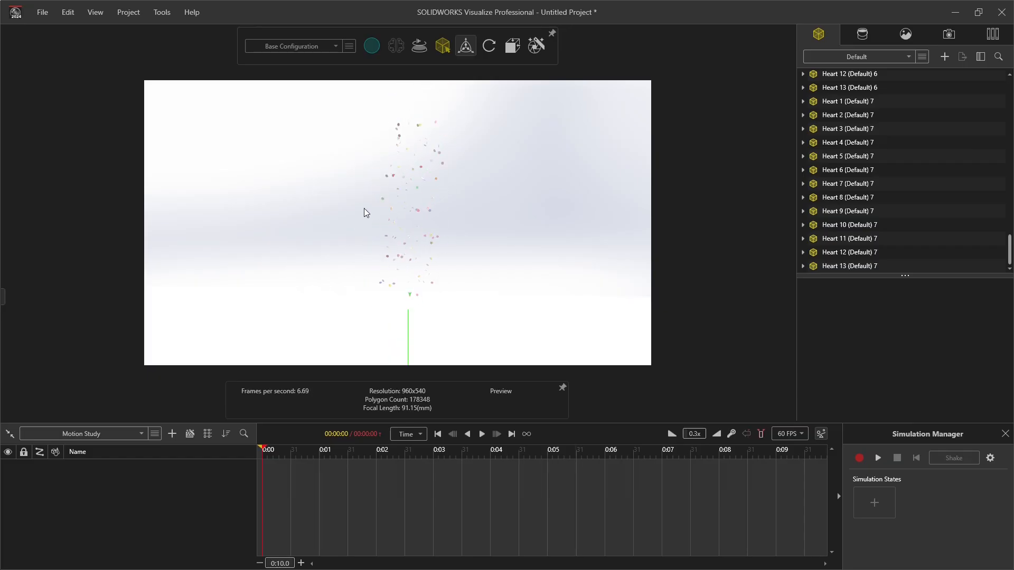
Step: Select the hearts in the middle of the column, duplicate them, and move the copies up to extend the stack
drag(365, 173, 408, 305)
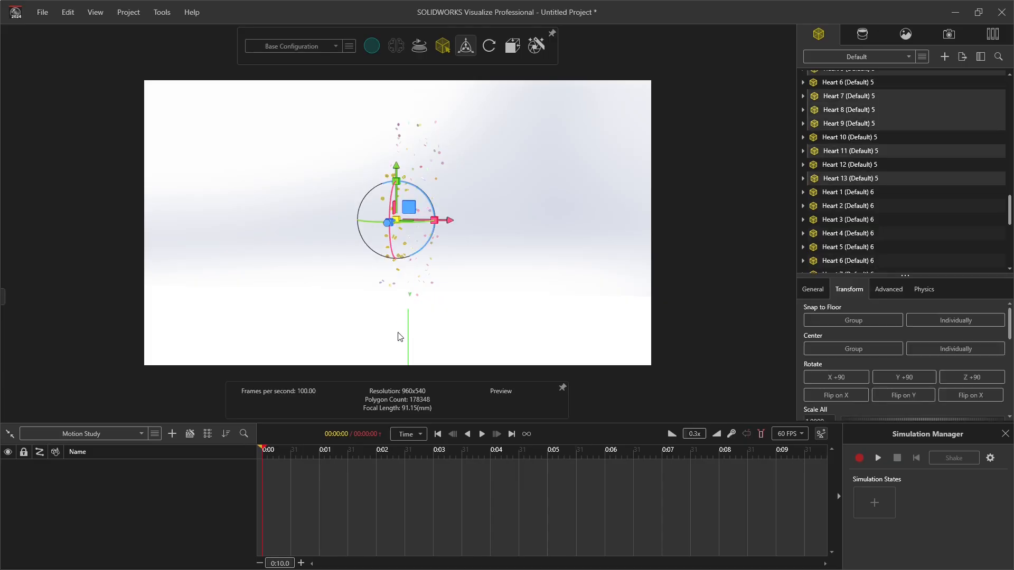
key(ctrl+v)
scroll(413, 154, down, 4)
scroll(402, 152, up, 3)
drag(392, 226, 416, 96)
drag(428, 148, 464, 148)
click(475, 276)
drag(475, 276, 433, 262)
middle_drag(433, 263, 419, 292)
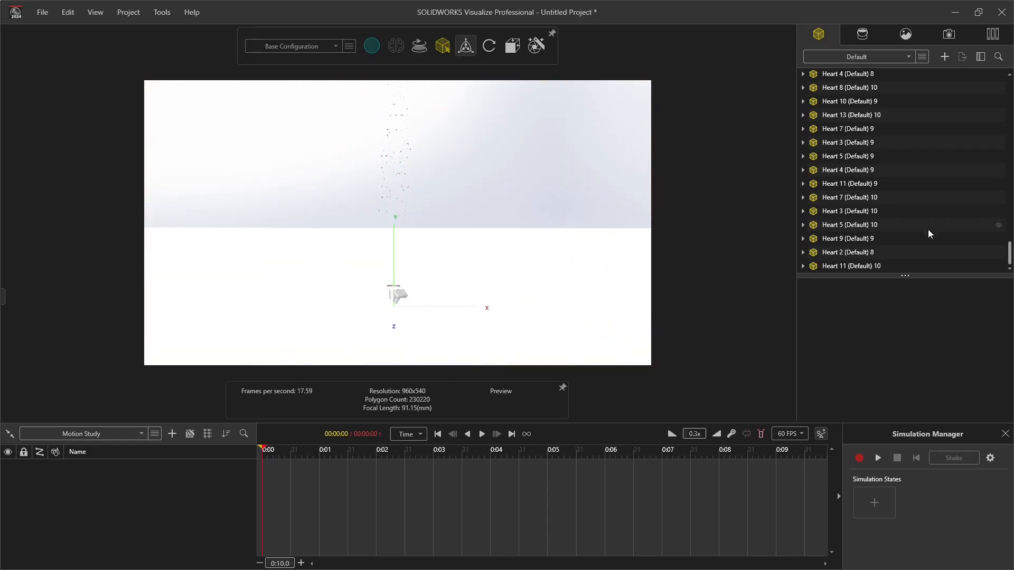
Step: Select every heart in the model list without the plane and set their physics simulation type to Dynamic
drag(906, 275, 912, 317)
click(860, 307)
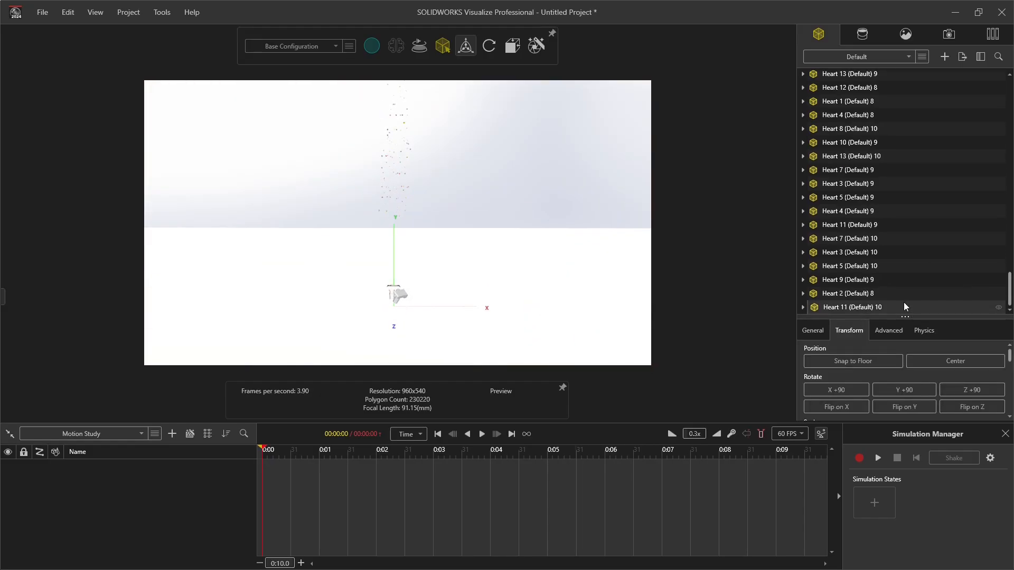
scroll(908, 289, up, 5)
scroll(875, 179, up, 20)
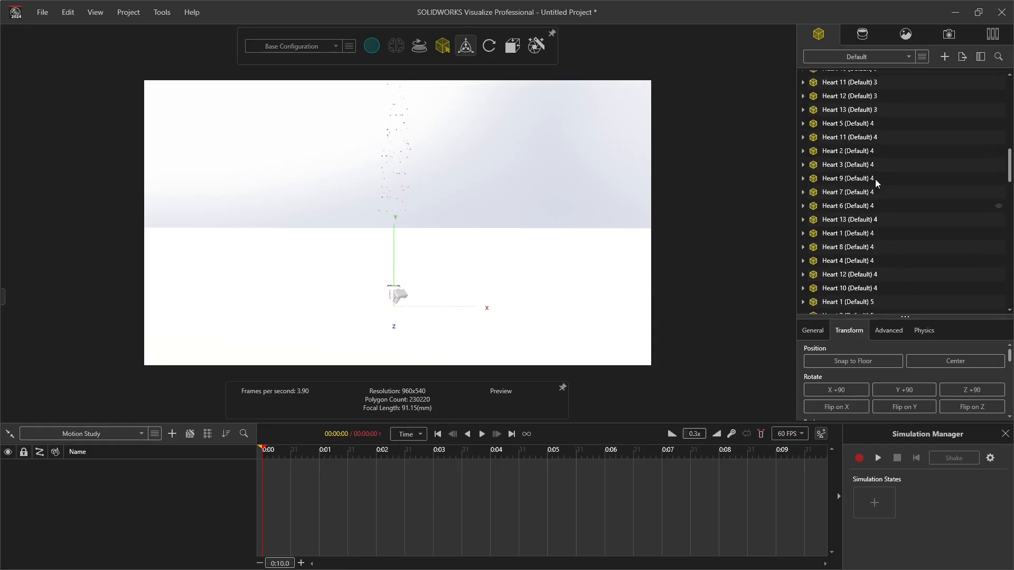
scroll(875, 179, up, 3)
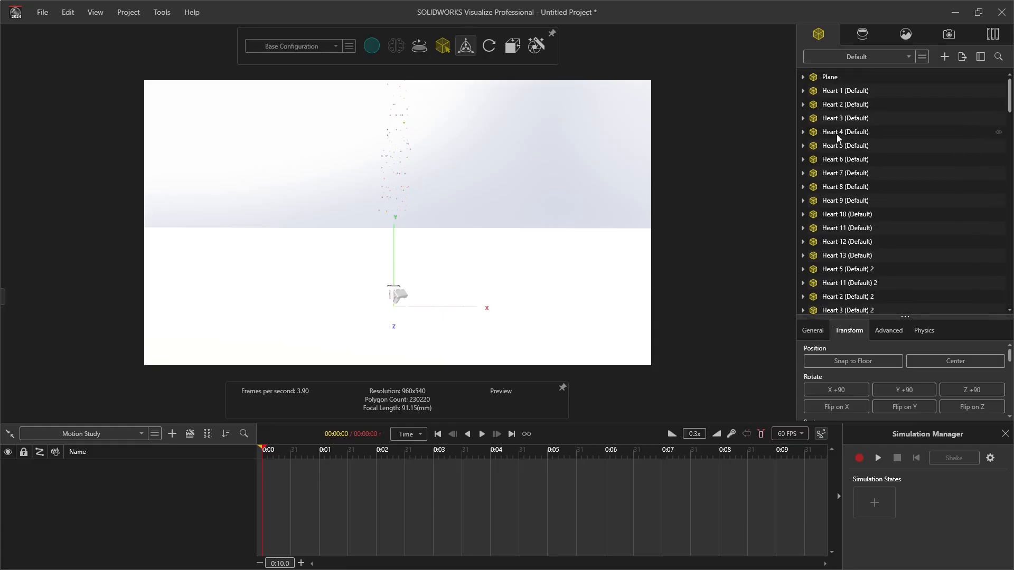
shift+click(841, 91)
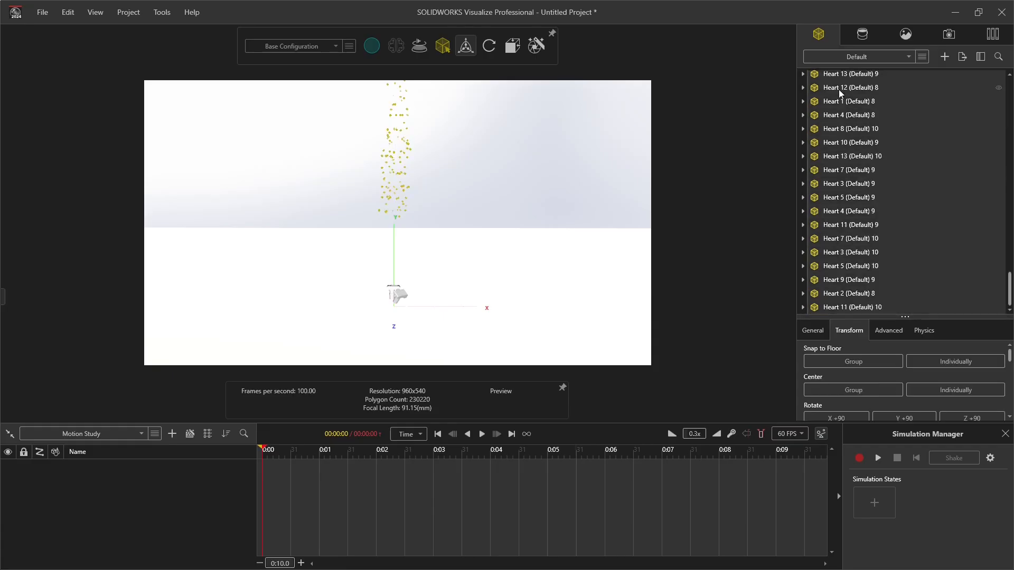
click(926, 330)
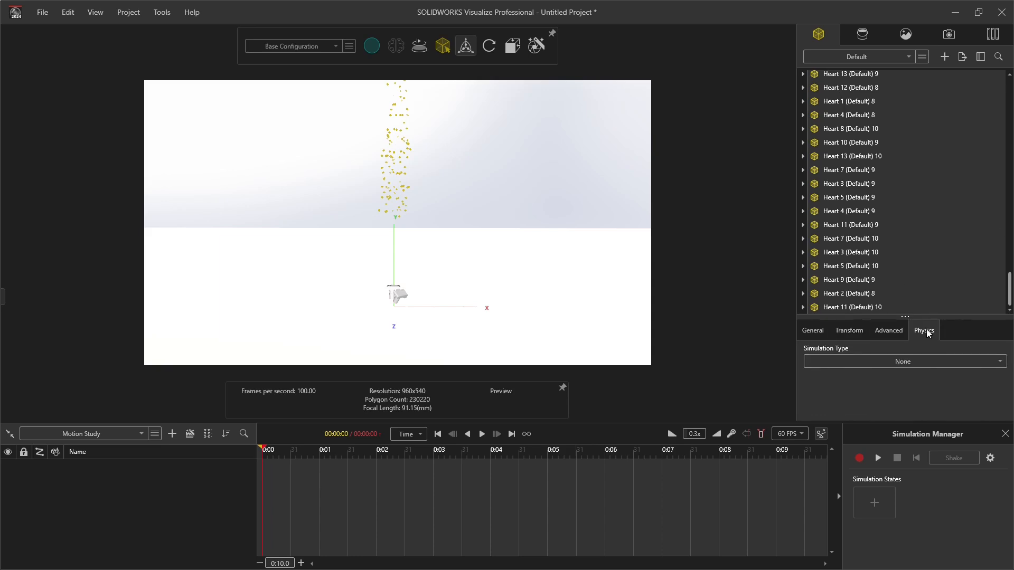
click(851, 362)
click(879, 406)
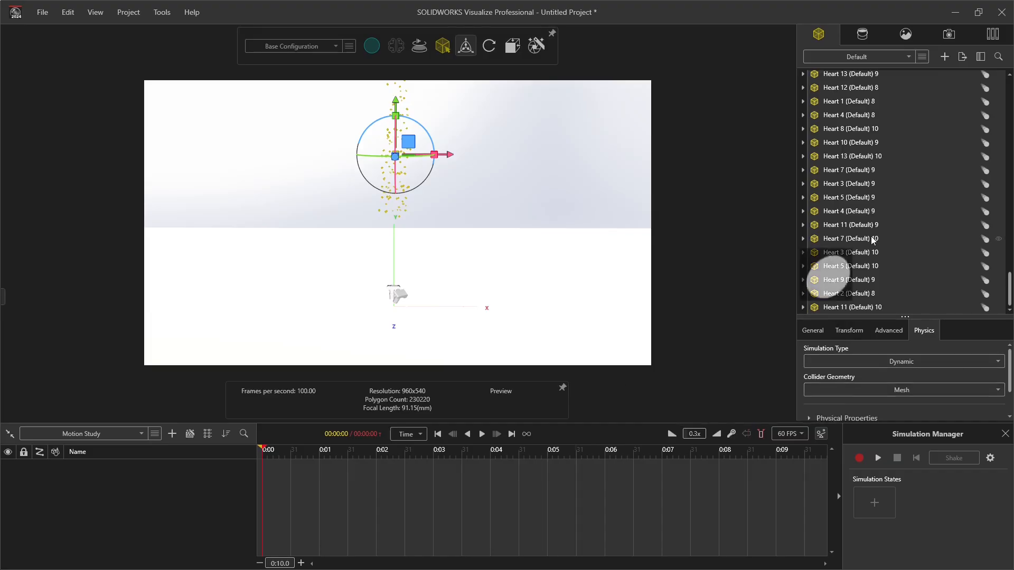
Step: Set the plane's physics simulation type to Static
drag(1010, 295, 995, 87)
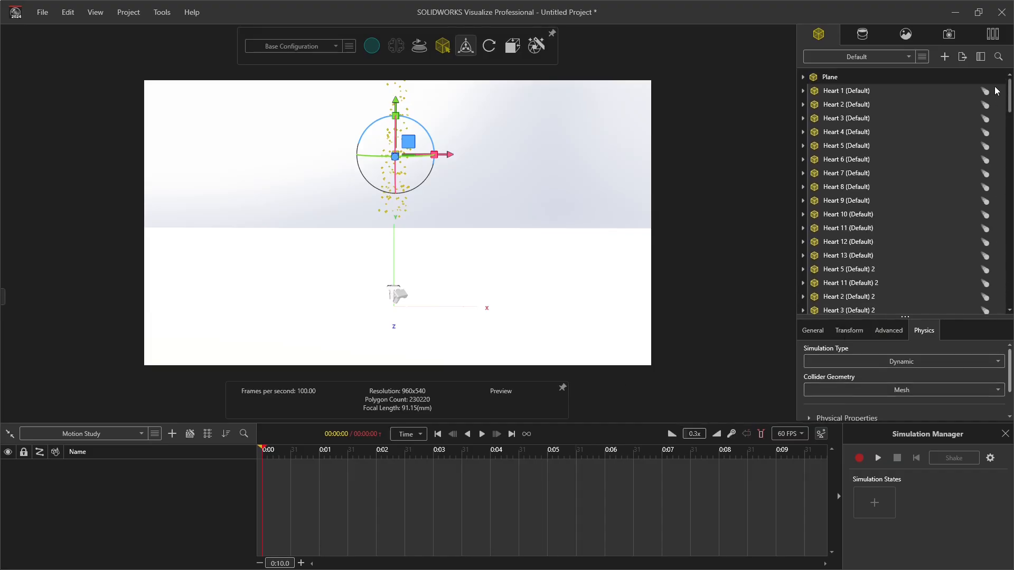
click(846, 90)
click(835, 79)
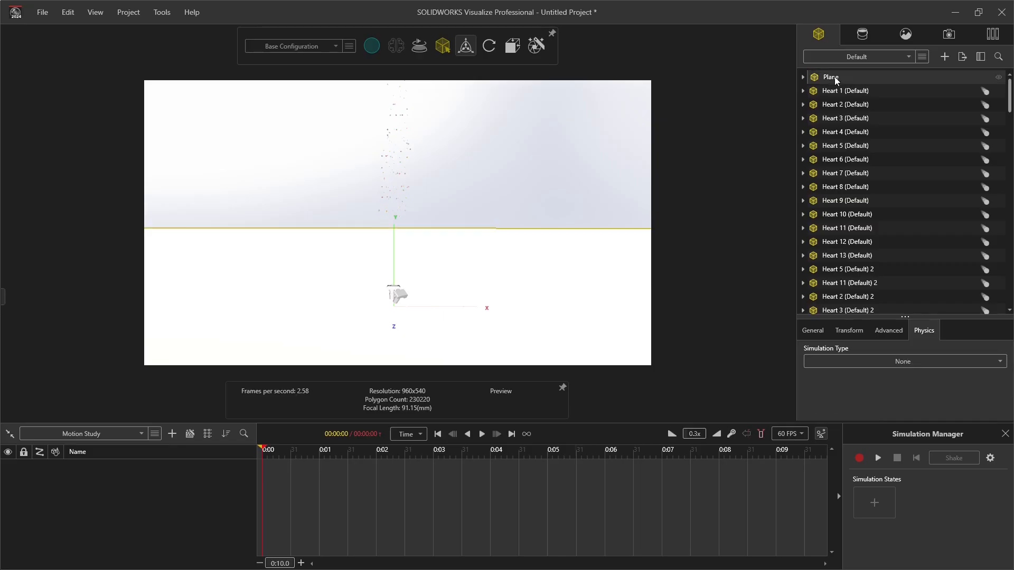
click(912, 364)
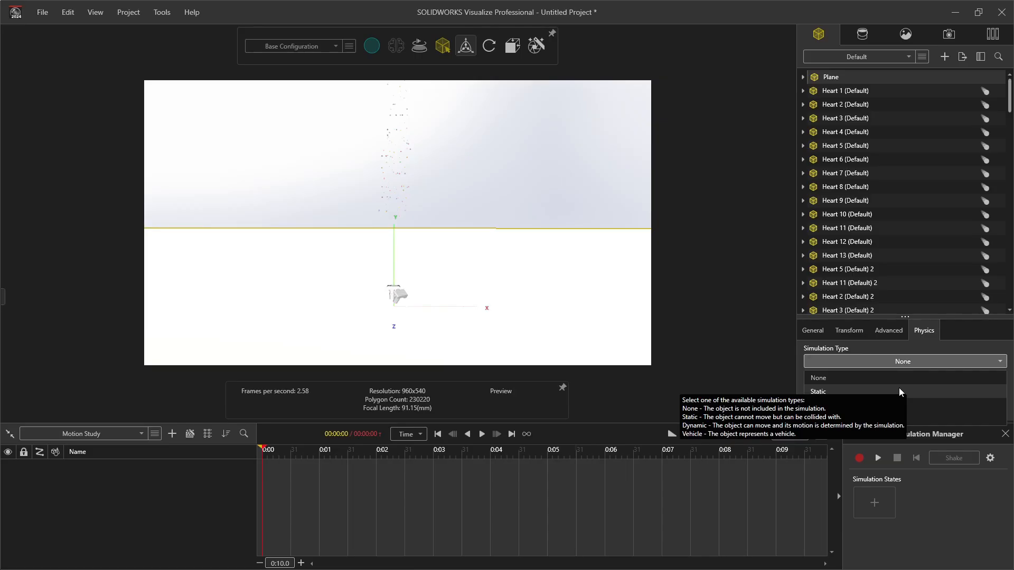
click(899, 392)
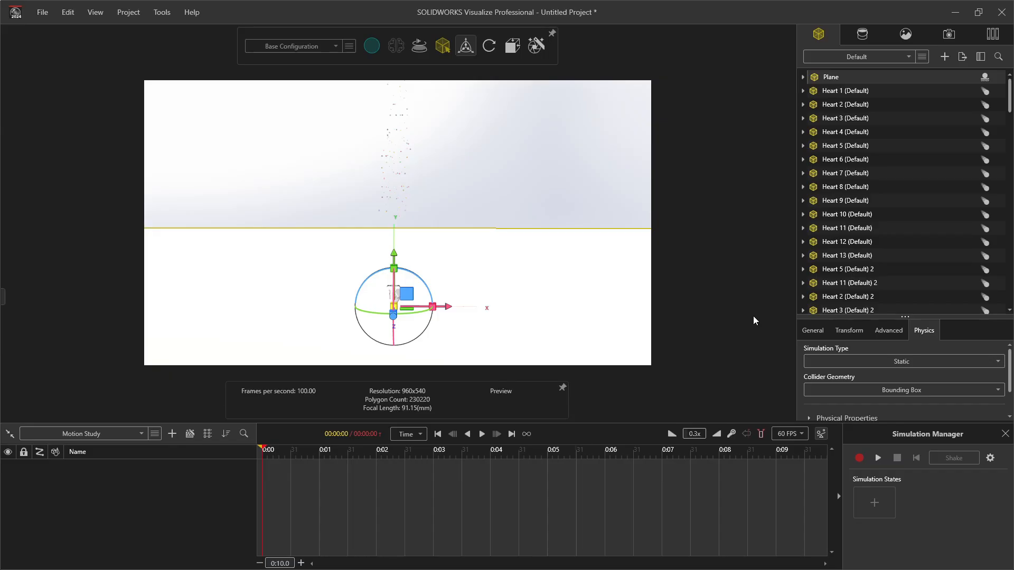
Step: Set the simulation gravity to -3 m/s²
click(991, 458)
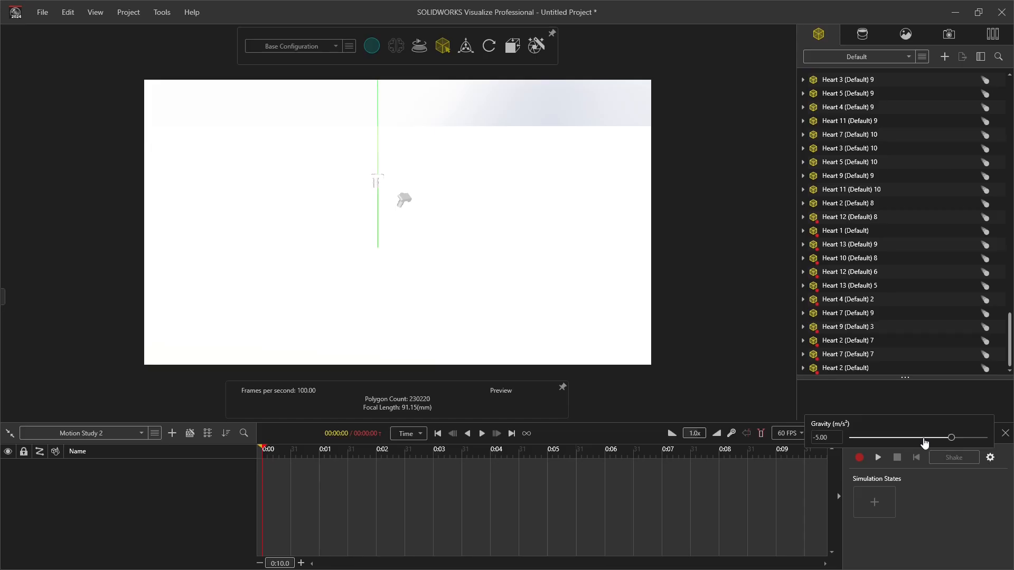
click(811, 440)
text(-3)
key(Return)
Step: Record the physics simulation of the falling hearts and stop it once they have landed on the plane
click(859, 458)
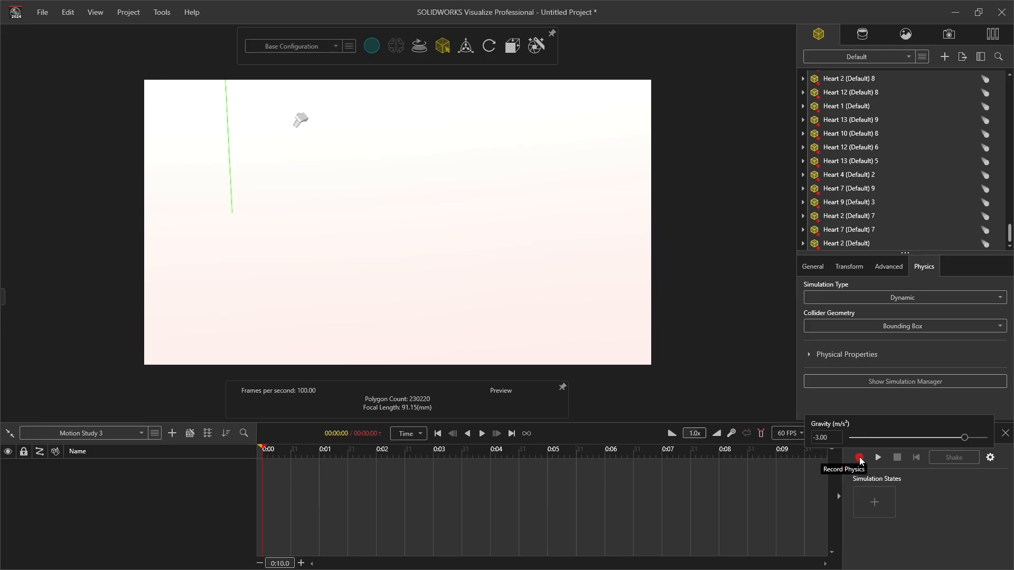
click(859, 457)
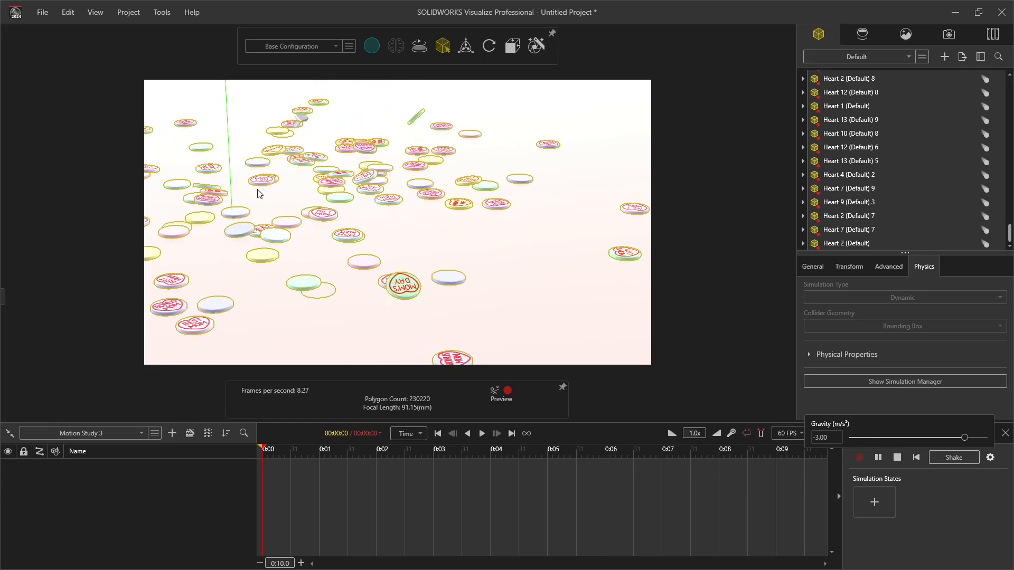
click(897, 457)
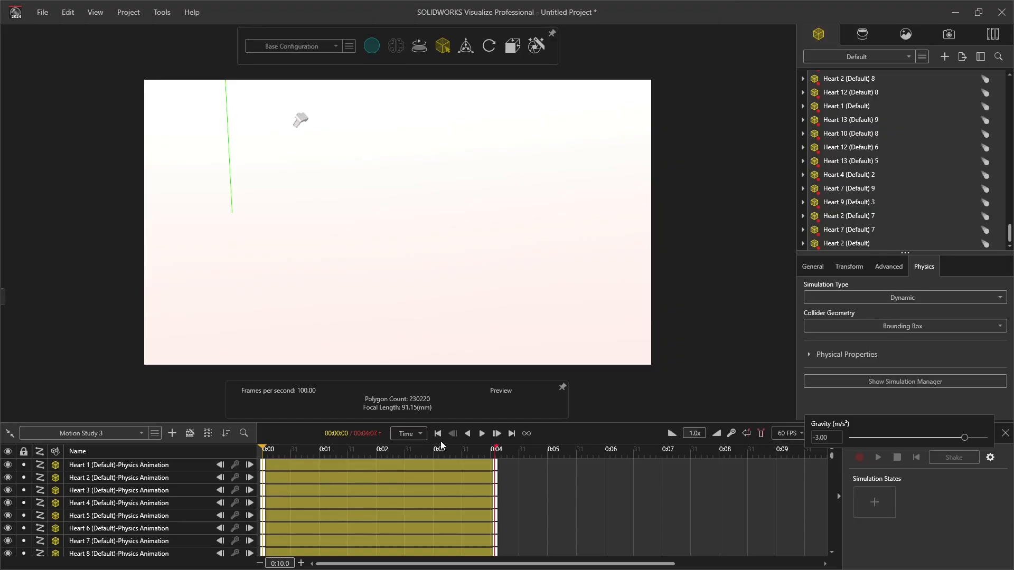
Step: Play back the recorded physics animation and examine from above how the hearts are spread over the plane
click(483, 433)
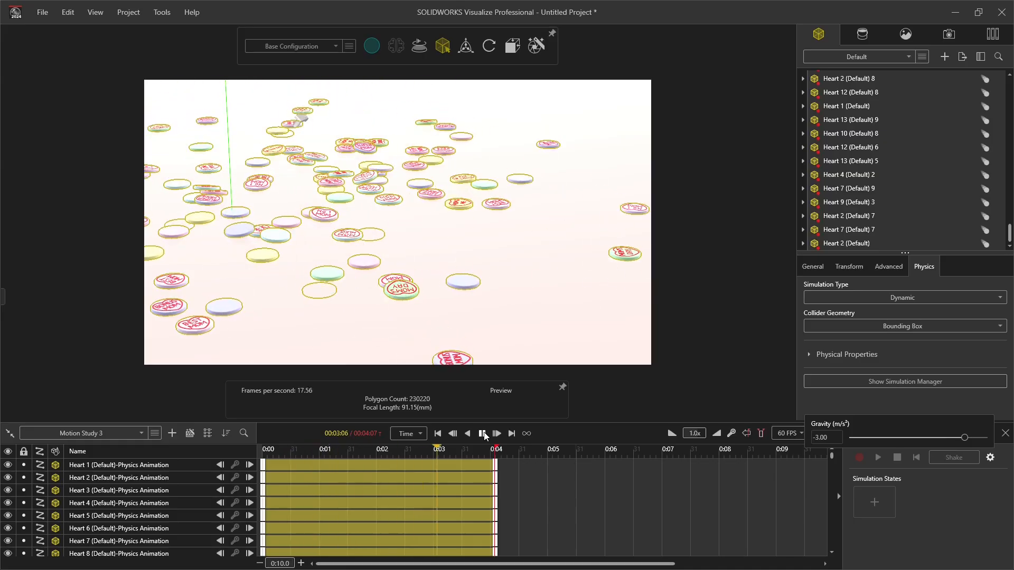
click(482, 433)
scroll(236, 170, down, 5)
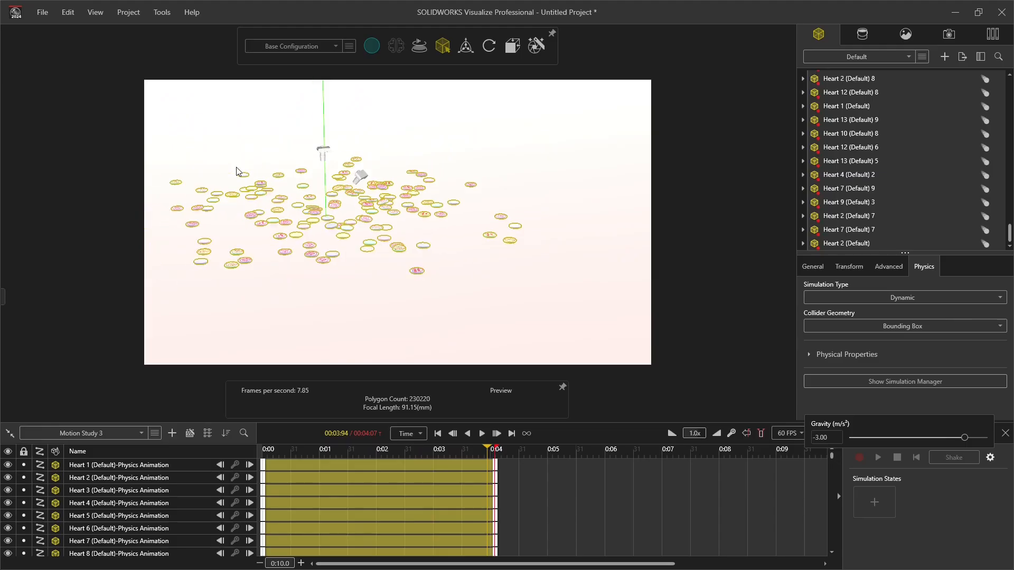
scroll(236, 168, up, 4)
middle_drag(464, 256, 467, 348)
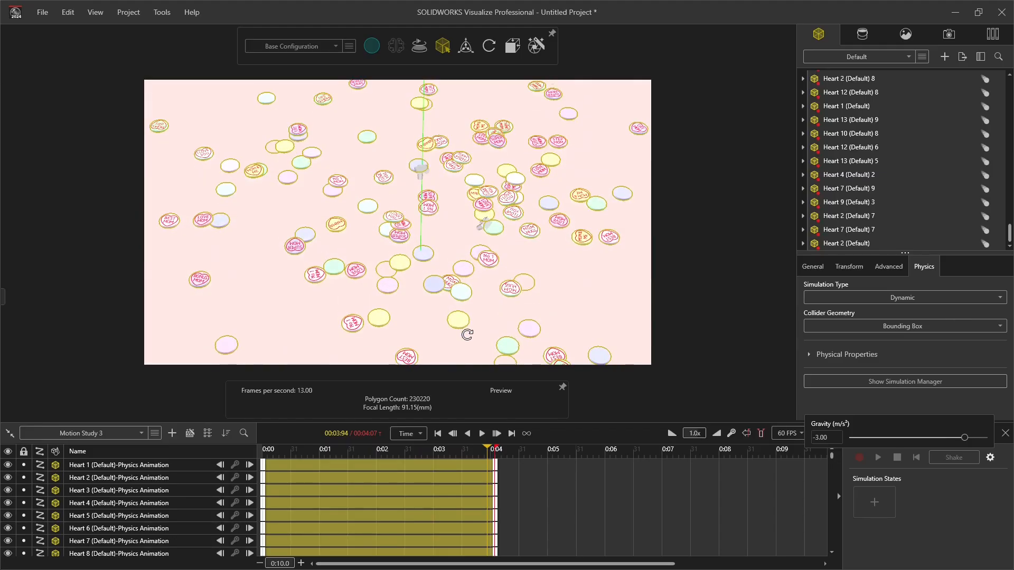
scroll(479, 237, up, 5)
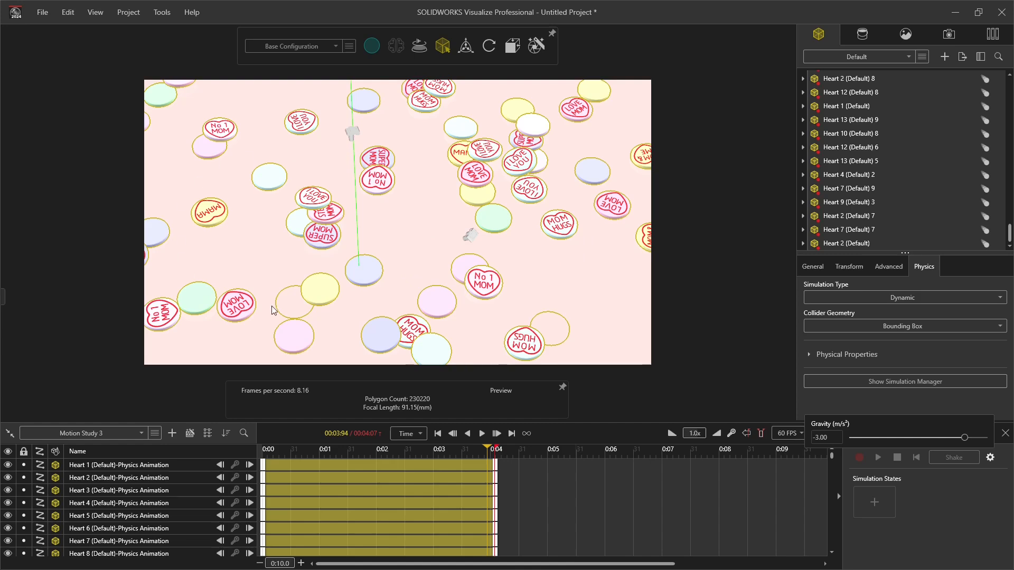
click(597, 292)
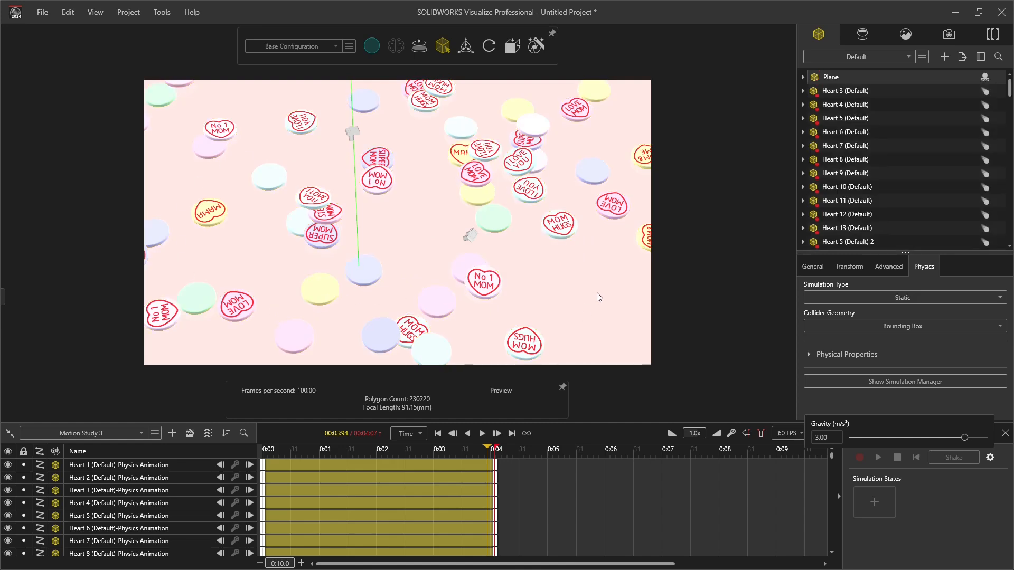
scroll(285, 232, down, 4)
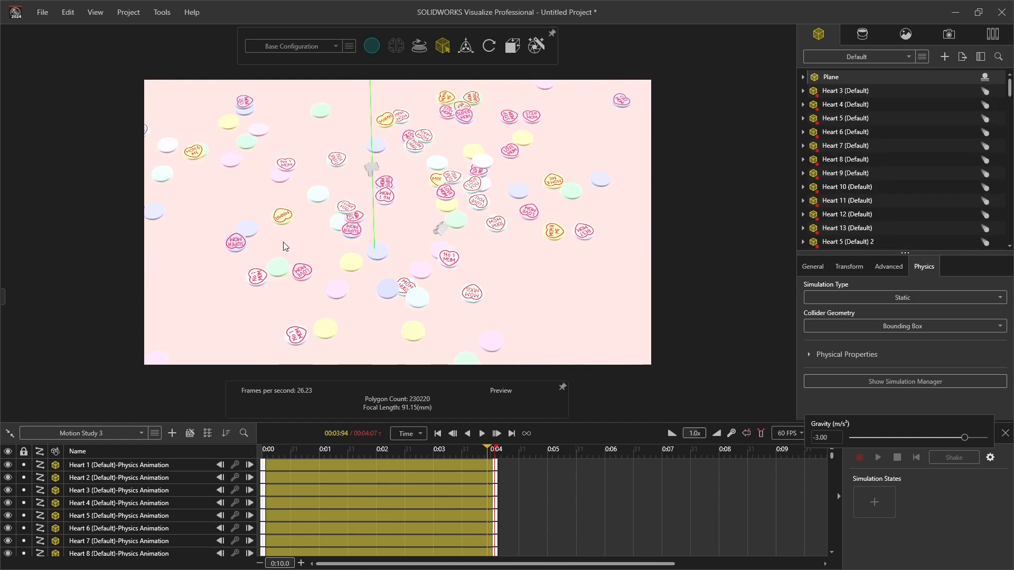
Step: Examine the landed hearts on the pink plane from different angles and distances
scroll(538, 185, down, 4)
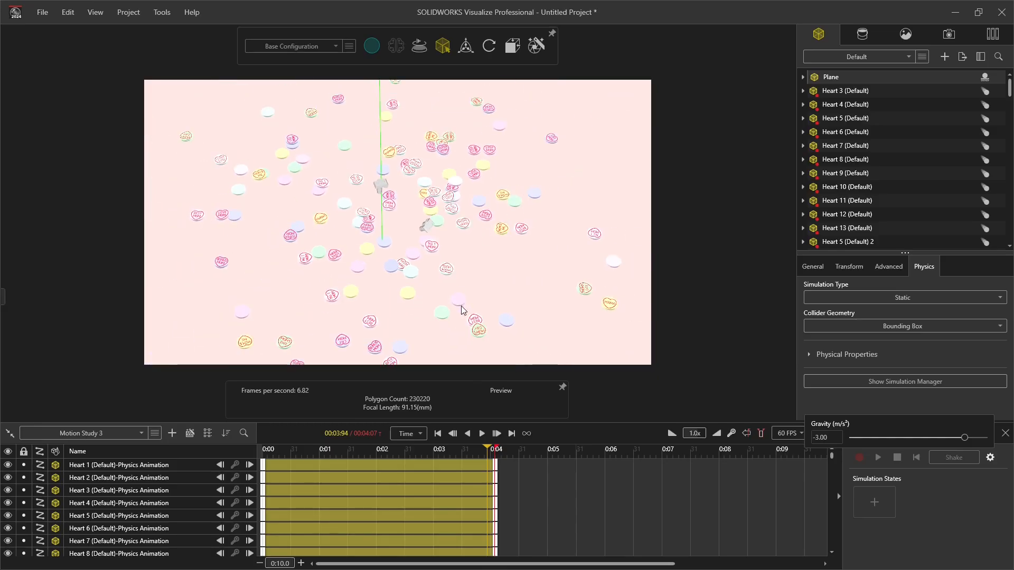
scroll(467, 319, up, 3)
drag(186, 140, 285, 154)
scroll(489, 288, up, 4)
drag(490, 289, 493, 212)
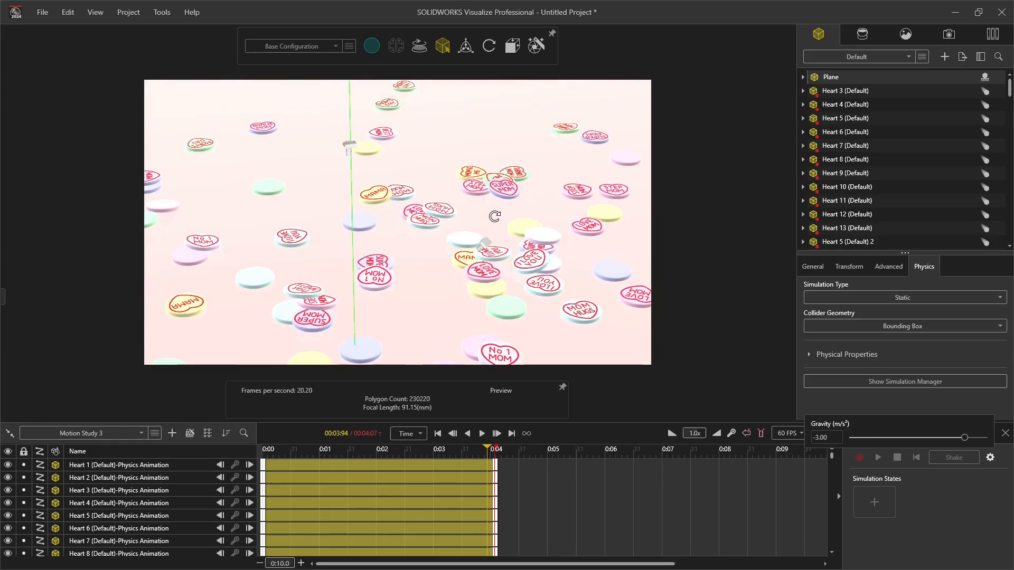
scroll(358, 176, down, 4)
scroll(448, 313, up, 3)
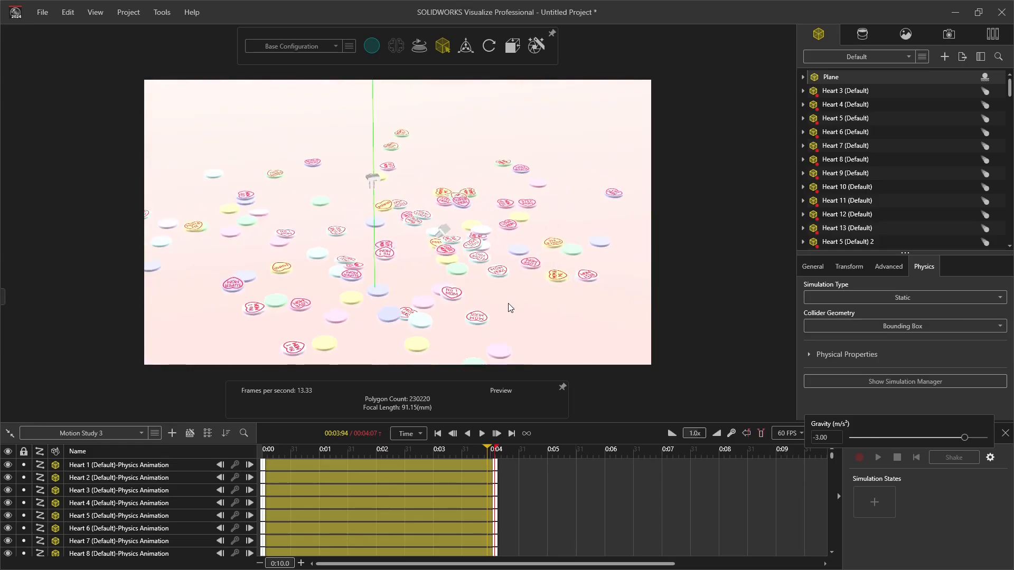
scroll(448, 312, up, 2)
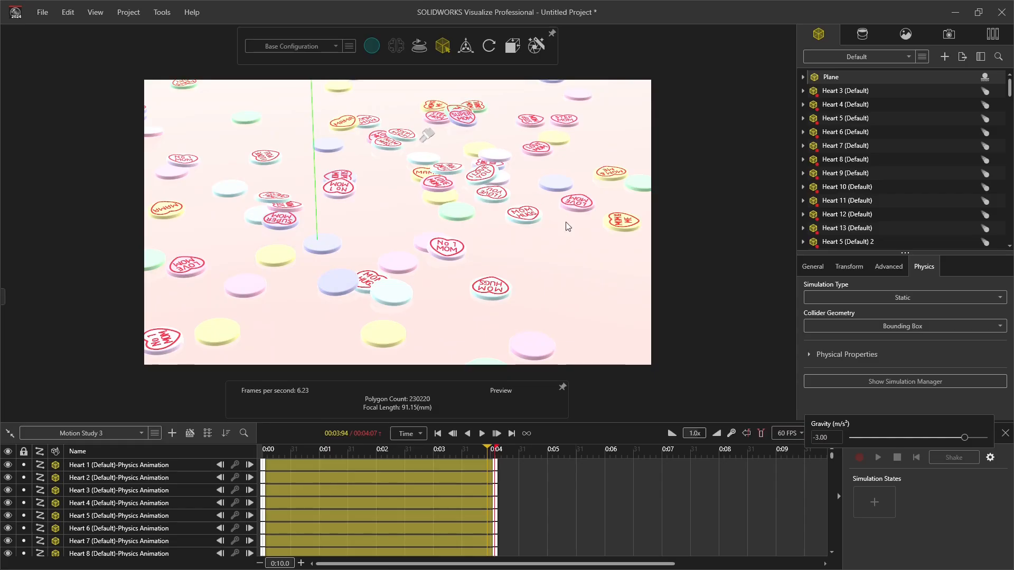
scroll(607, 273, down, 5)
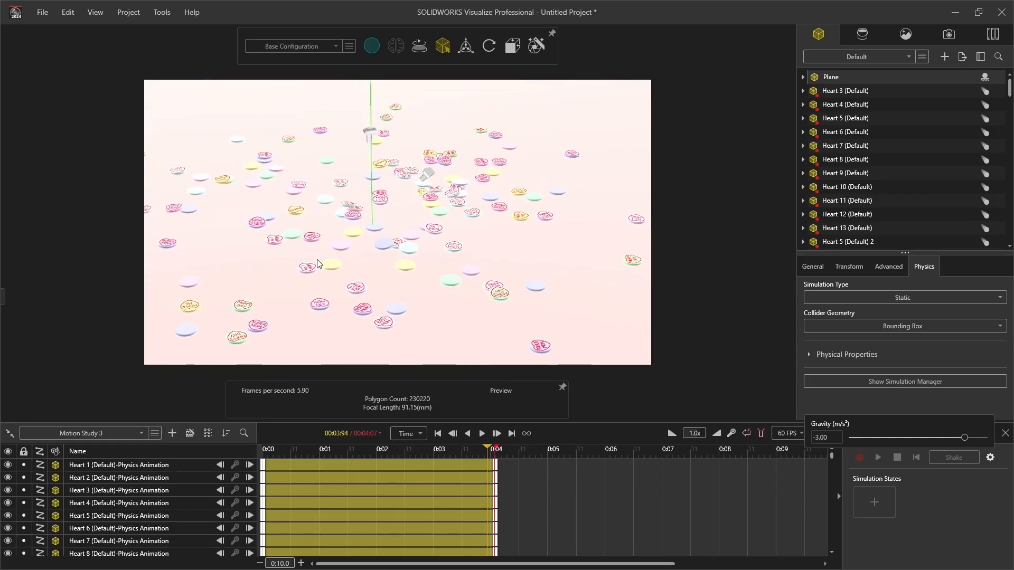
scroll(409, 205, up, 2)
scroll(326, 226, up, 3)
middle_drag(420, 281, 502, 274)
scroll(494, 237, down, 2)
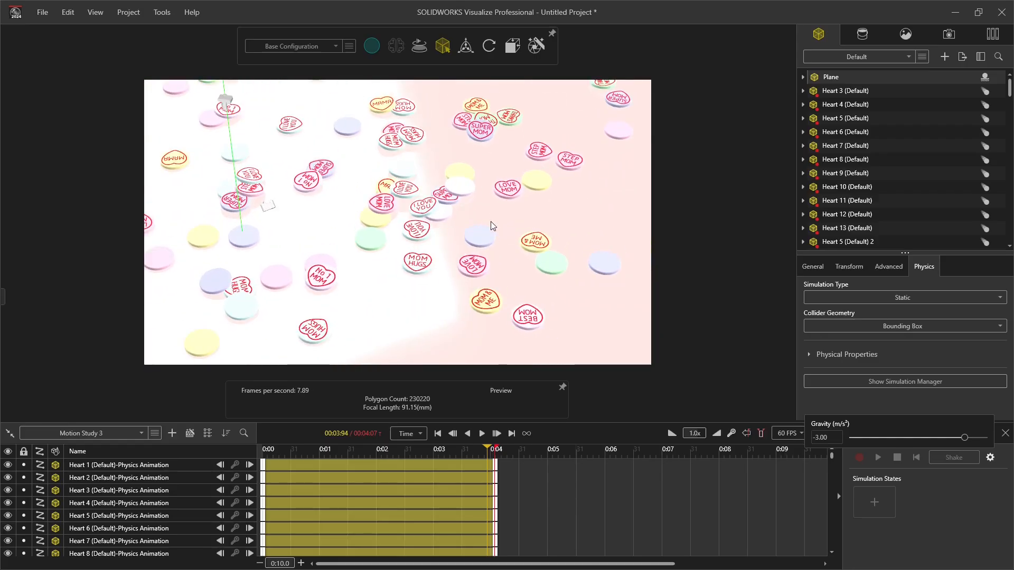
scroll(490, 221, down, 3)
scroll(310, 169, up, 2)
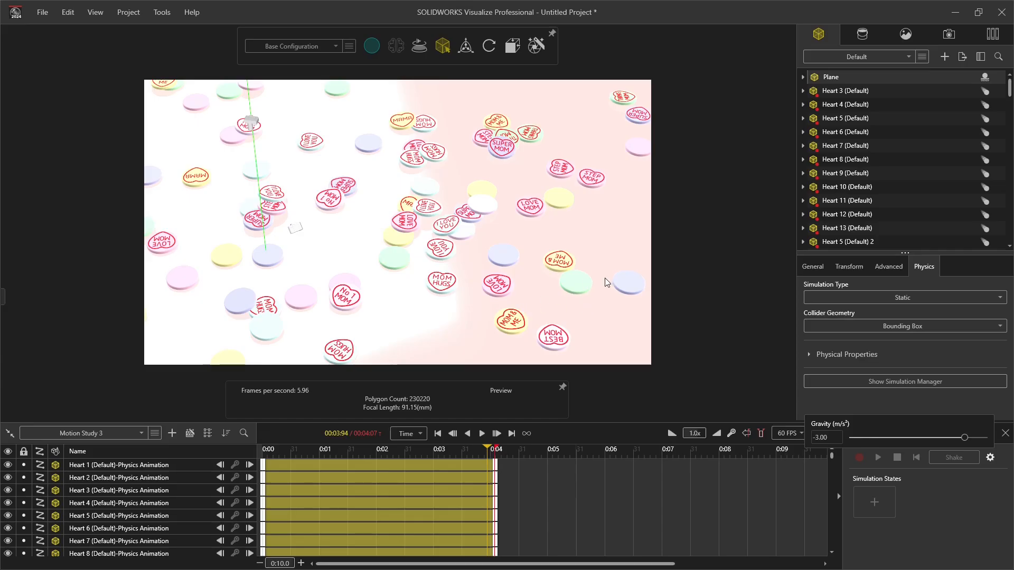
scroll(421, 240, down, 5)
scroll(334, 290, up, 5)
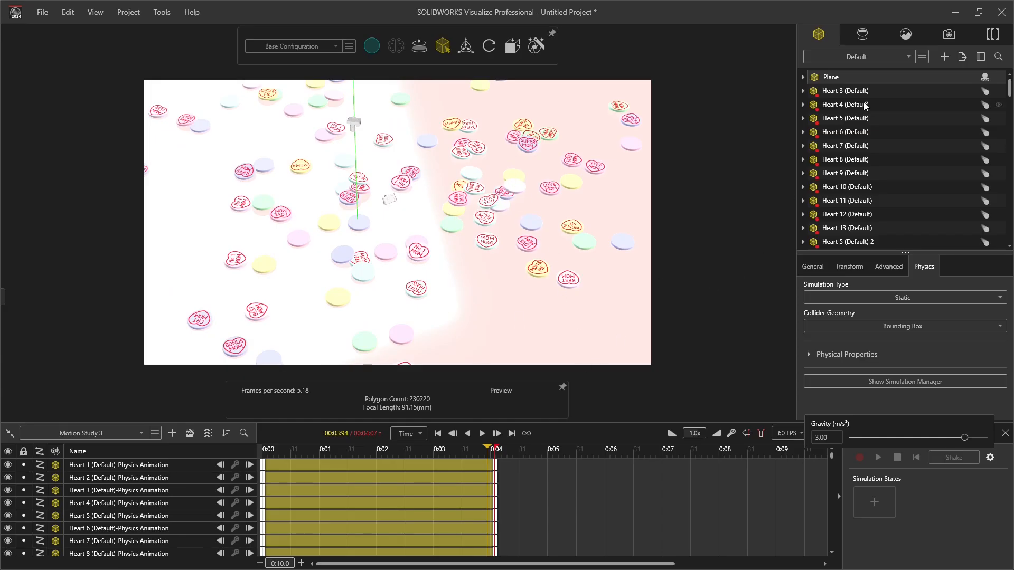
Step: Duplicate the default camera and make the copy the active camera
click(949, 34)
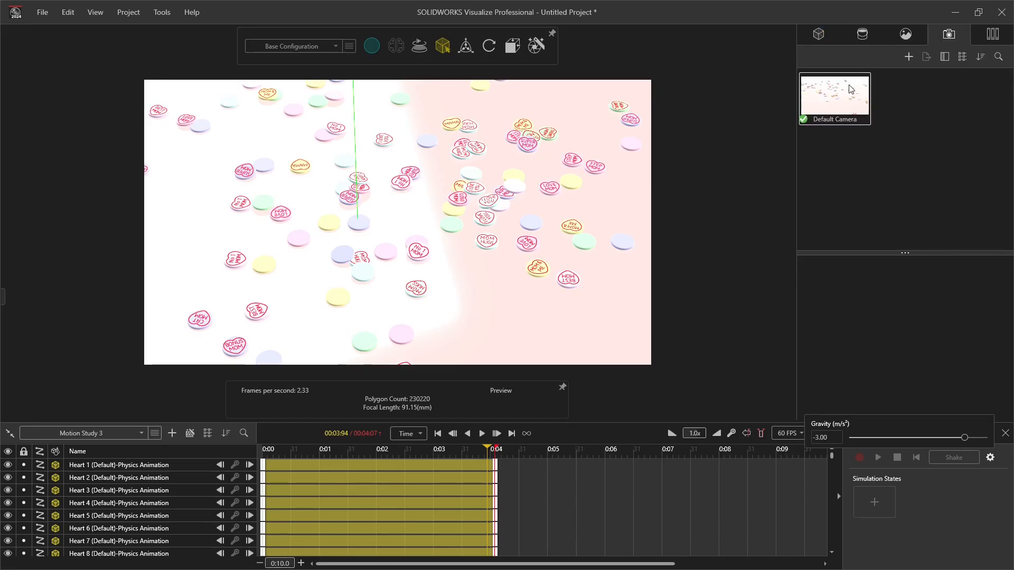
click(851, 90)
key(ctrl+c)
key(ctrl+v)
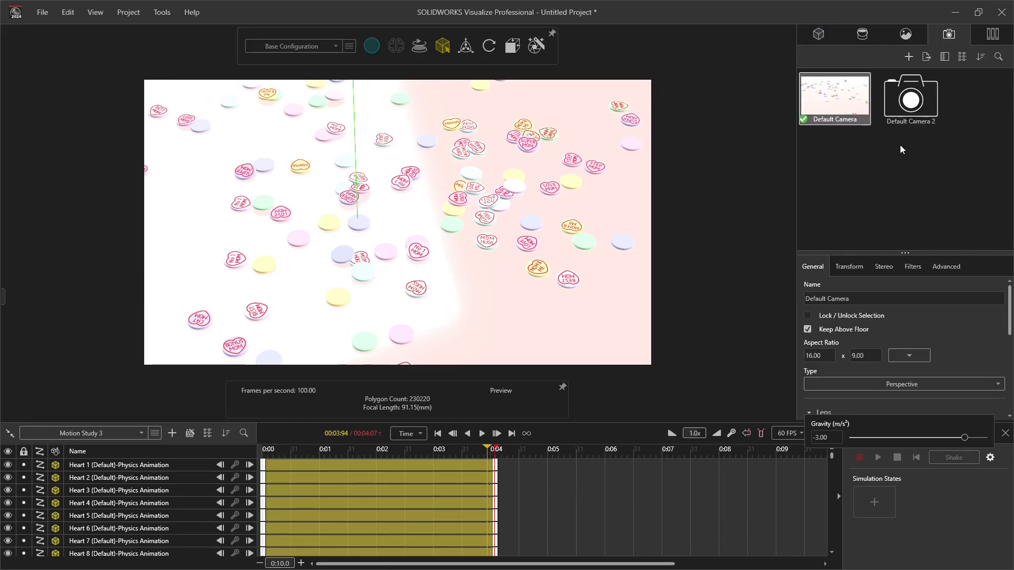
click(918, 106)
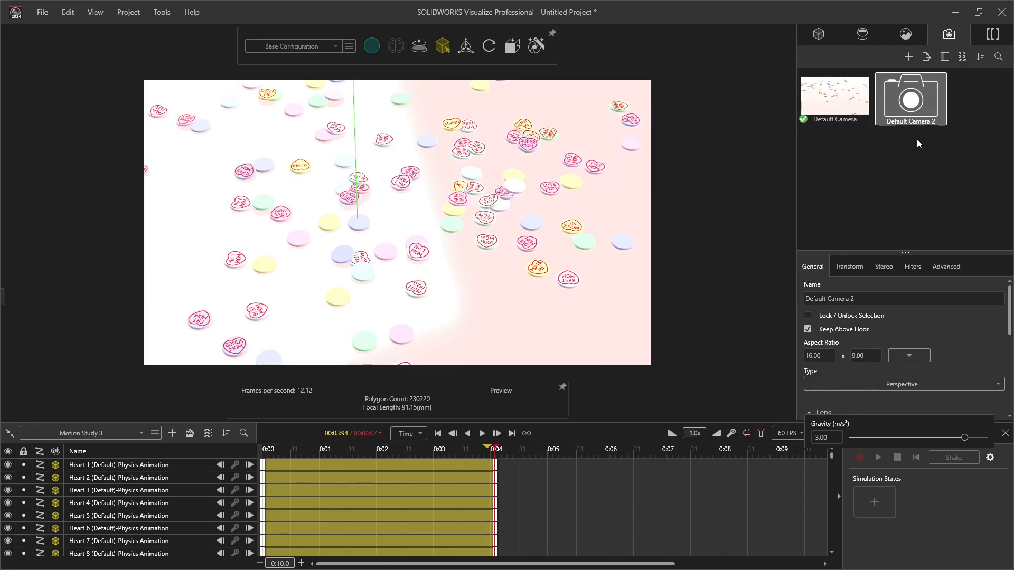
double_click(911, 109)
Step: Orbit Default Camera 2 at the start of the motion study and add a camera keyframe further along the timeline
drag(832, 456, 832, 547)
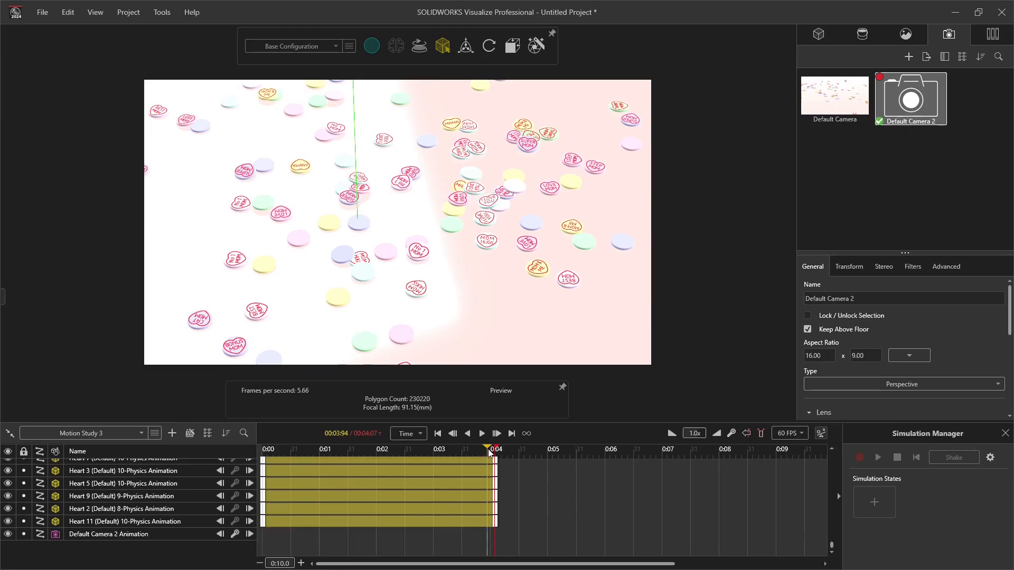
click(438, 433)
click(921, 109)
middle_drag(401, 178, 410, 270)
drag(285, 450, 349, 495)
click(731, 433)
Step: Set the camera keyframe at 1.32 s to a Smooth incoming and a Hold outgoing transition
click(874, 522)
click(862, 509)
click(338, 534)
click(963, 522)
click(943, 510)
Step: Reframe Default Camera 2 at further points along the timeline, ending with a camera keyframe at 6 s
drag(348, 449, 458, 489)
click(496, 433)
middle_drag(439, 211, 443, 290)
drag(495, 448, 576, 454)
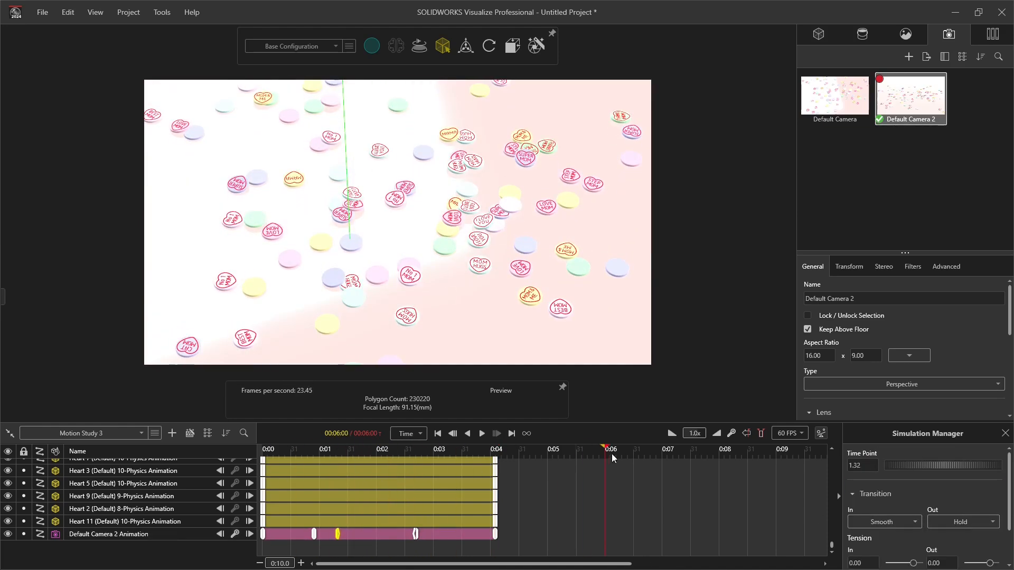
middle_drag(449, 211, 449, 280)
Step: Reduce the playback speed to 0.4x and play back the animation with the camera movement
click(481, 433)
click(672, 434)
click(672, 434)
click(672, 433)
click(480, 434)
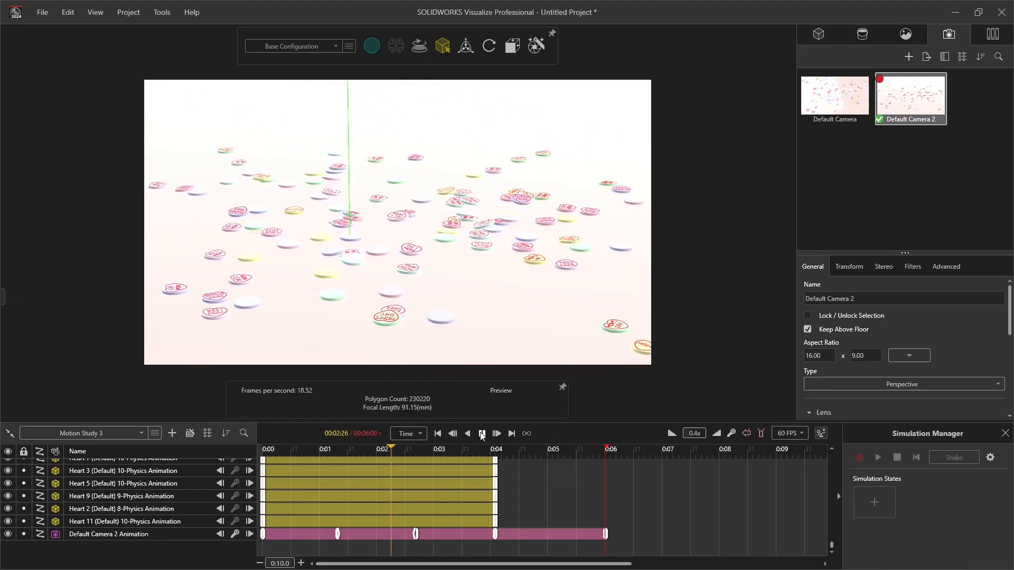
Step: Set up an animation render with the Full HD Video preset, MPEG-4 format and the denoiser enabled
click(158, 23)
click(147, 46)
click(539, 318)
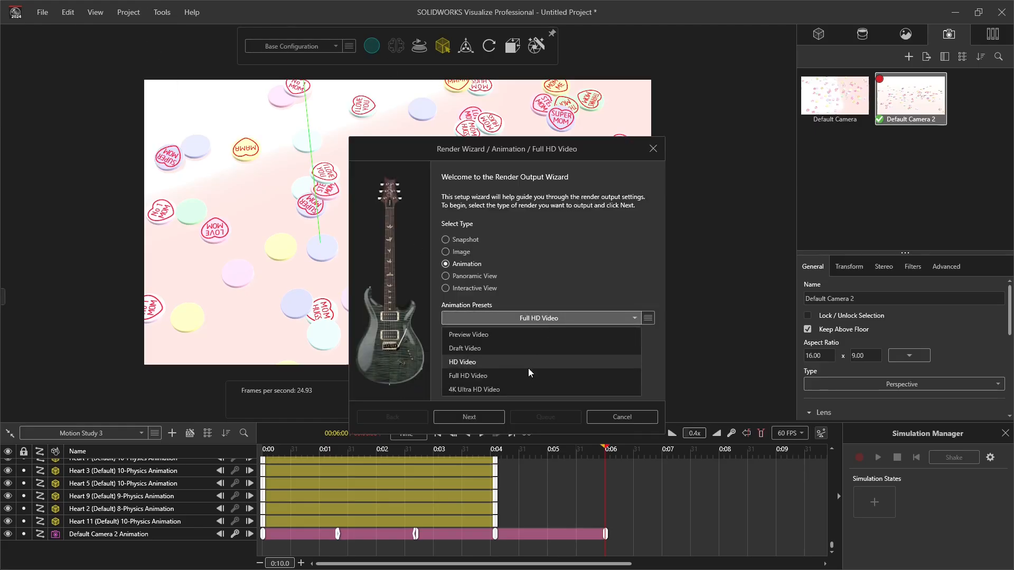
click(528, 376)
click(469, 417)
click(469, 418)
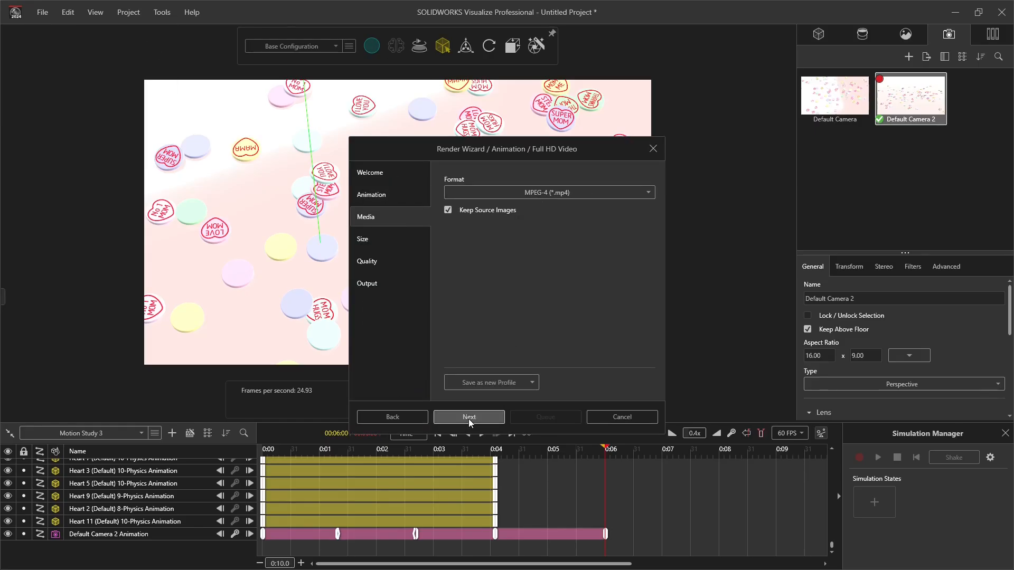
click(469, 417)
click(469, 417)
click(452, 316)
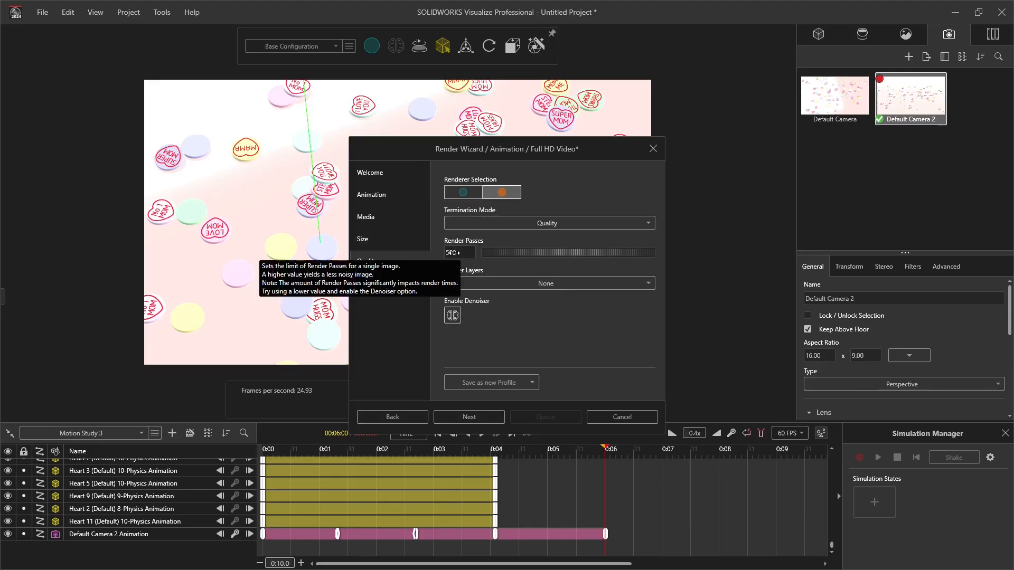
click(469, 417)
Step: Name the render job "Mothers Day Falling Hearts" and start rendering
drag(501, 193, 443, 196)
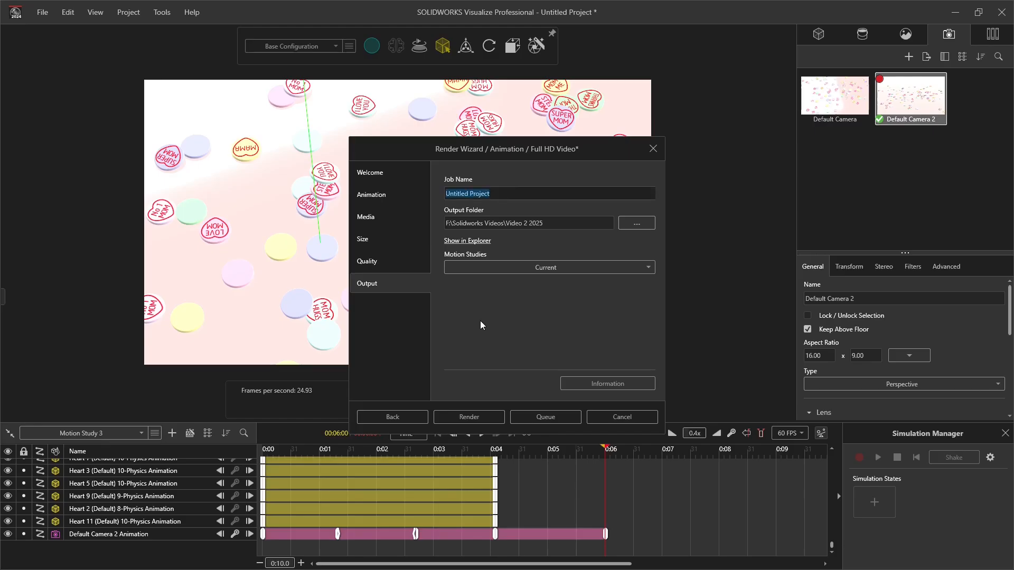
text(Mothers Day Falling )
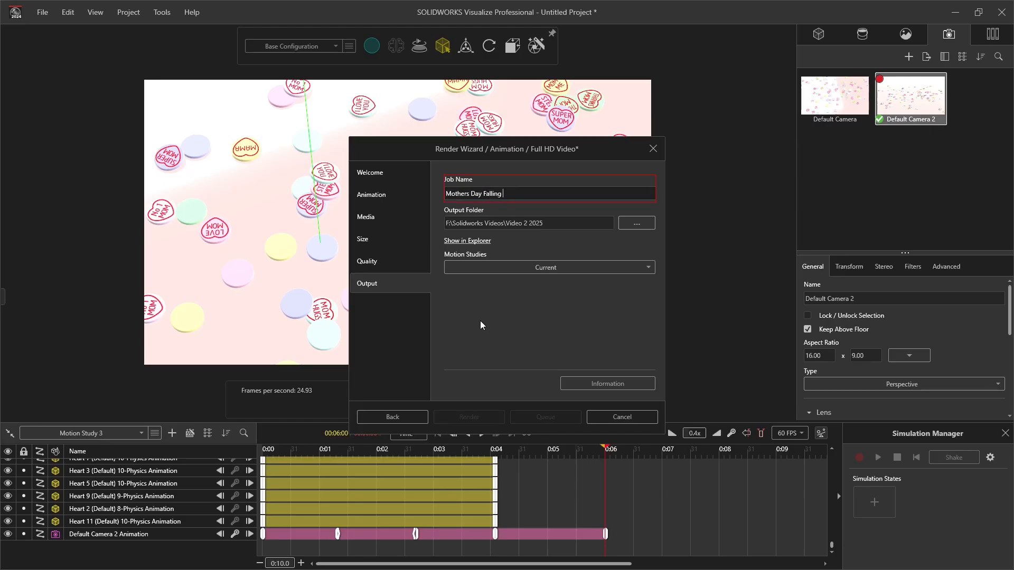
text(Hearts)
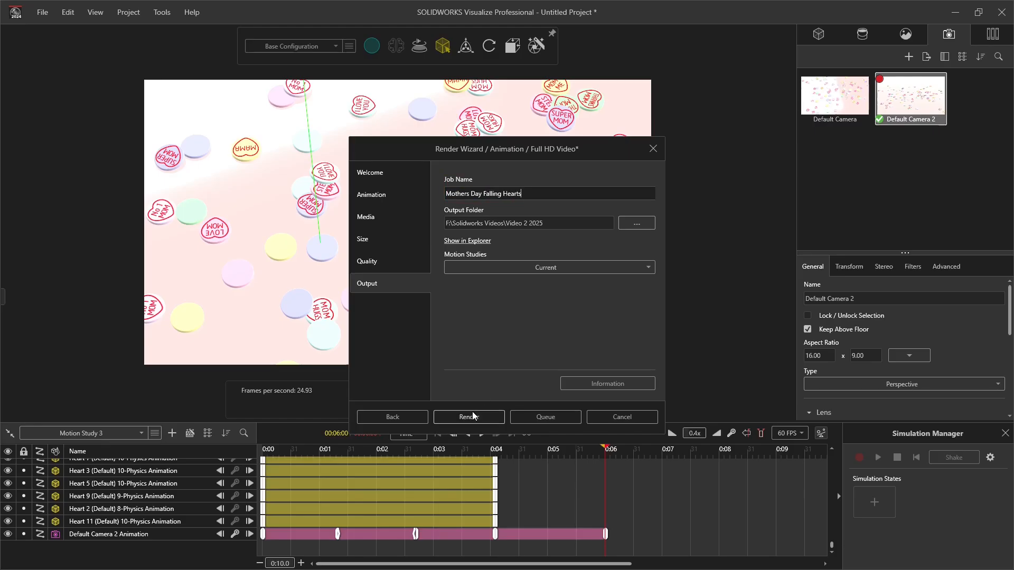
click(471, 418)
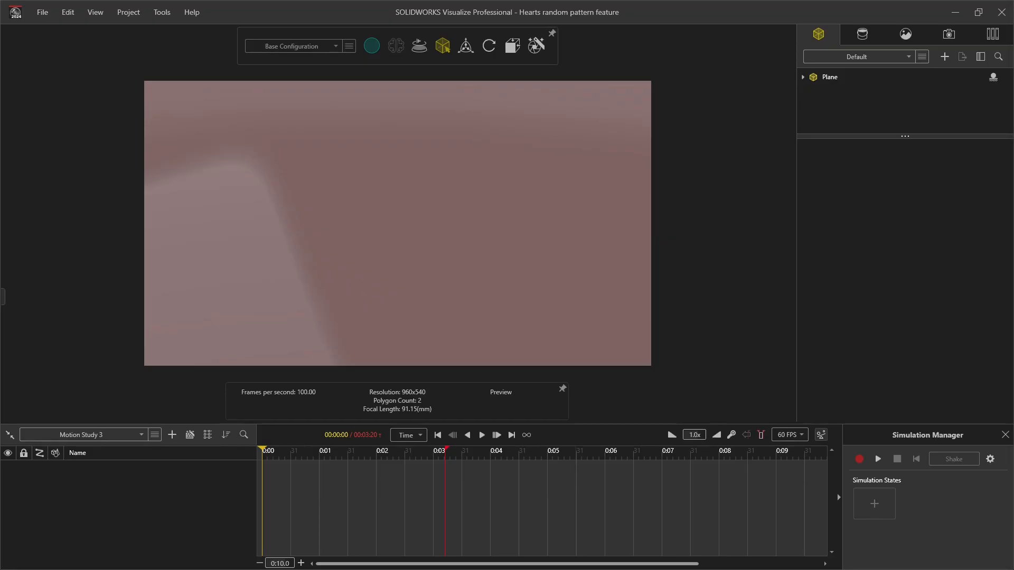
Step: Import the parts Heart 1 to Heart 13 into the Hearts random pattern feature project
click(945, 57)
click(898, 107)
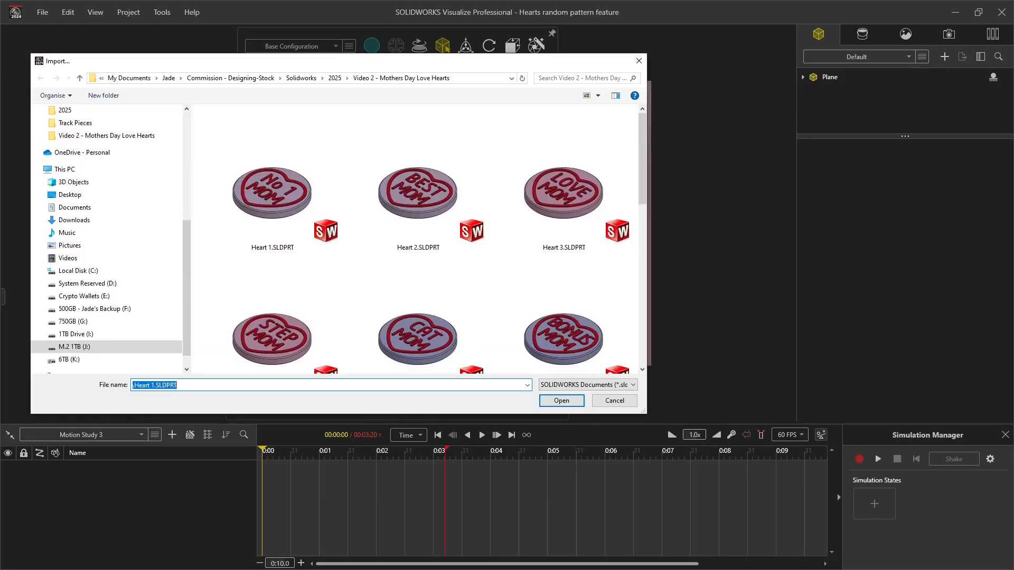
click(272, 195)
scroll(359, 264, down, 5)
shift+click(280, 311)
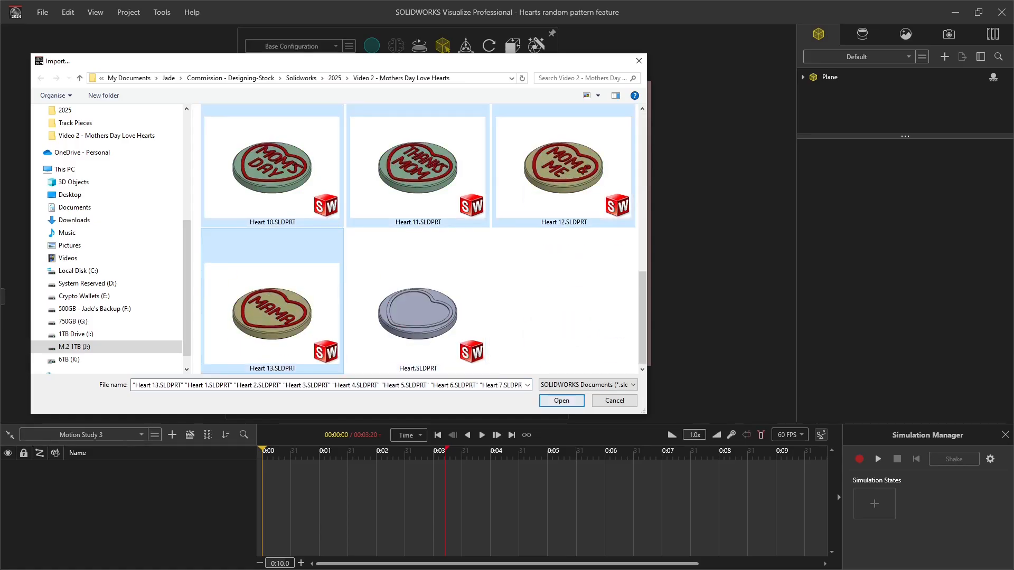
click(562, 401)
key(Return)
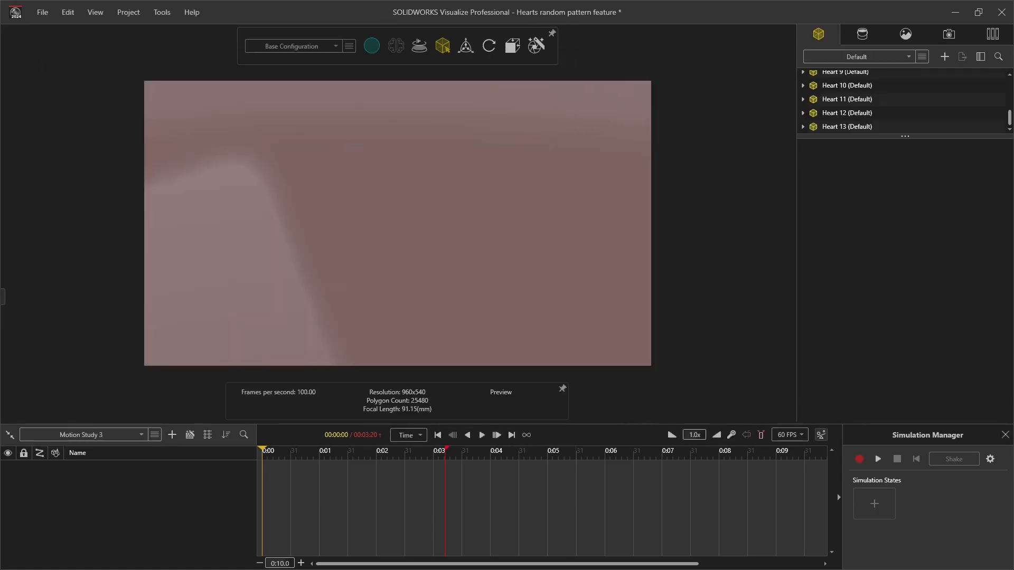
Step: Set all thirteen imported hearts to Dynamic simulation with Mesh collider geometry
click(846, 90)
shift+click(848, 256)
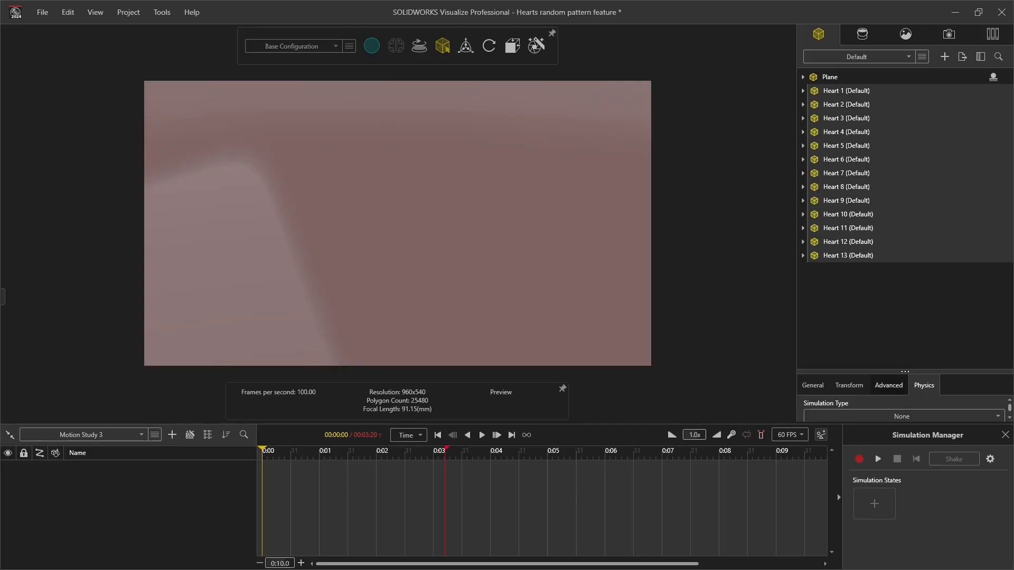
drag(897, 372, 898, 269)
click(900, 314)
click(822, 358)
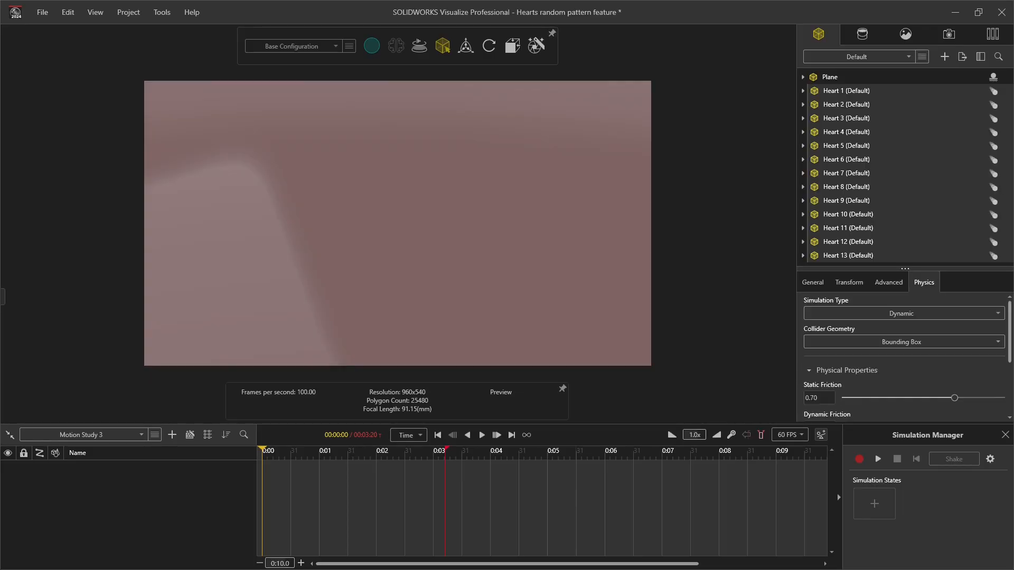
scroll(903, 359, down, 3)
scroll(903, 359, up, 3)
click(902, 342)
click(902, 370)
Step: Paste repeated copies of the thirteen hearts to build up eight sets
key(ctrl+v)
key(ctrl+v)
key(ctrl+v)
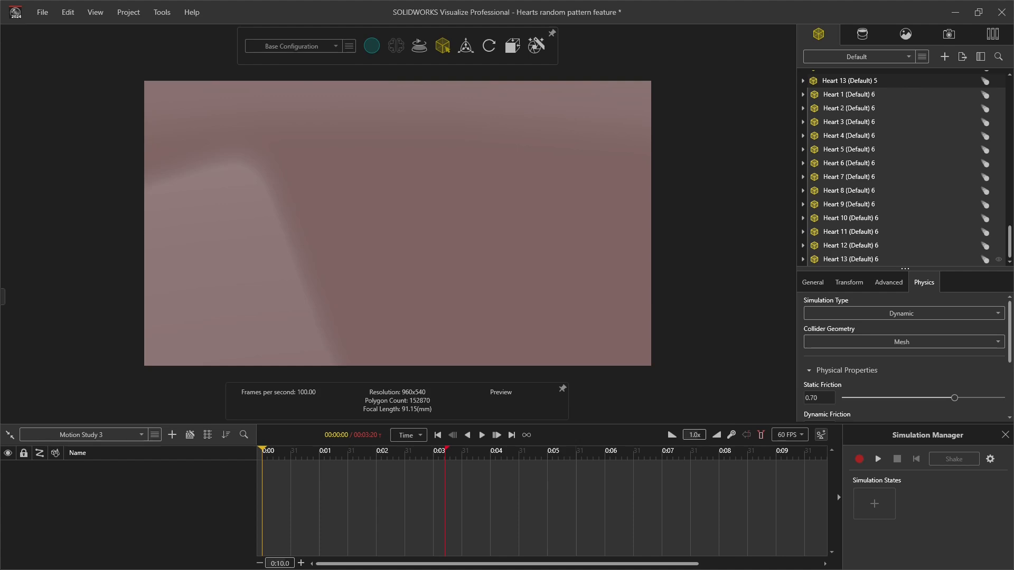
Step: Select every heart in the model list and create a new pattern from them
click(925, 259)
drag(1010, 246, 1010, 89)
shift+click(924, 95)
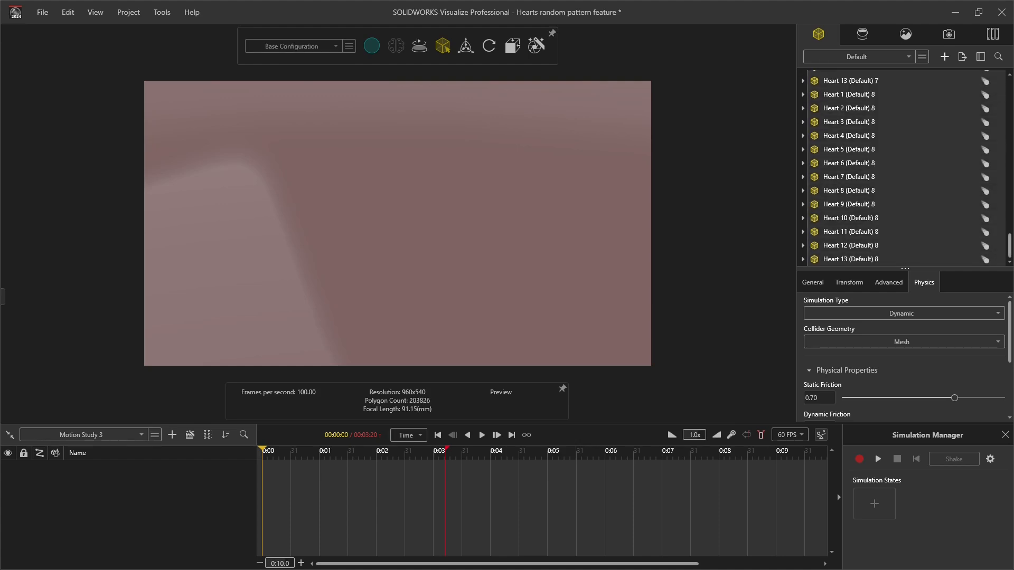
click(945, 56)
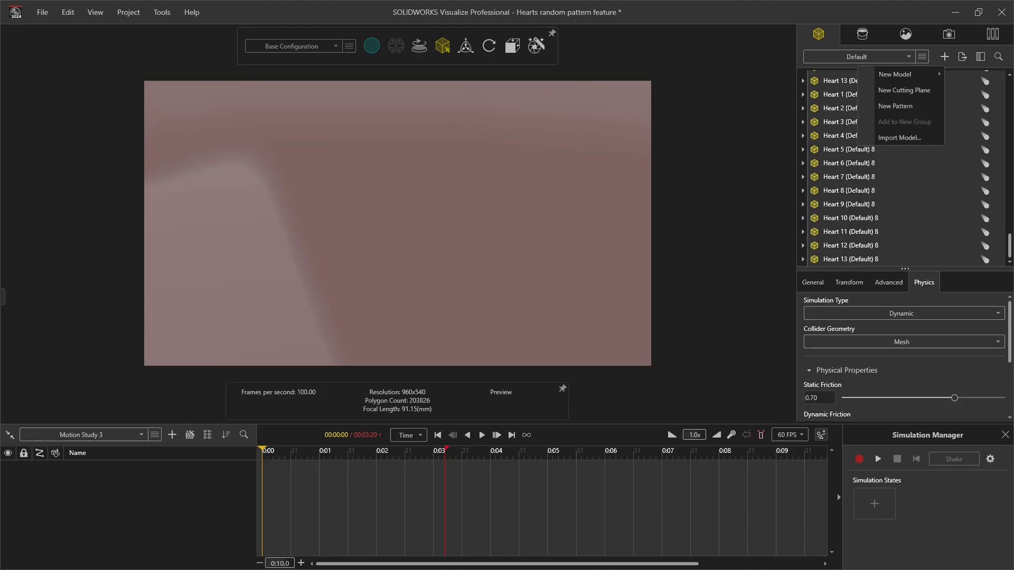
click(895, 106)
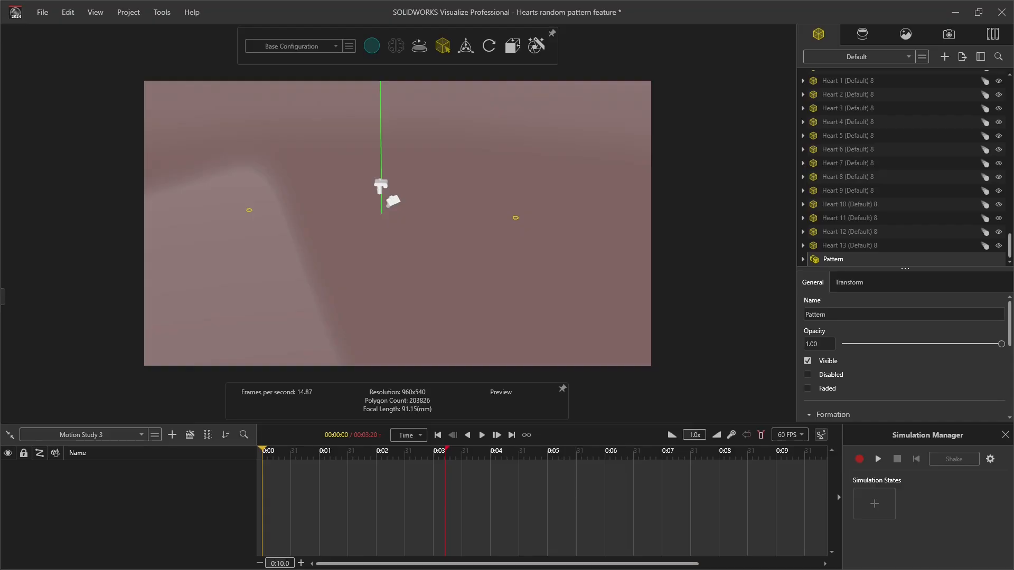
Step: Set the heart pattern's formation type to Scatter
scroll(905, 357, down, 2)
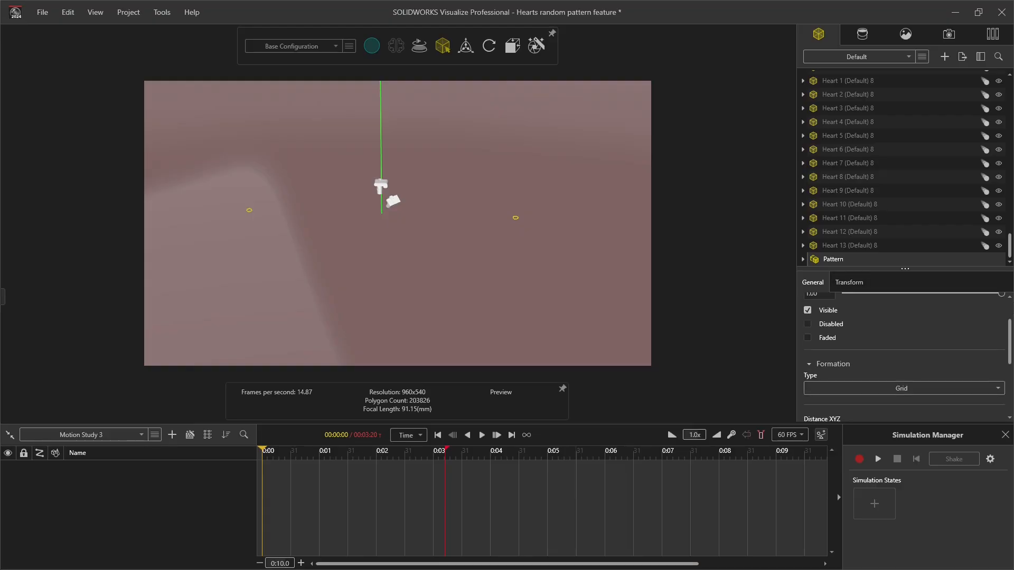
click(901, 388)
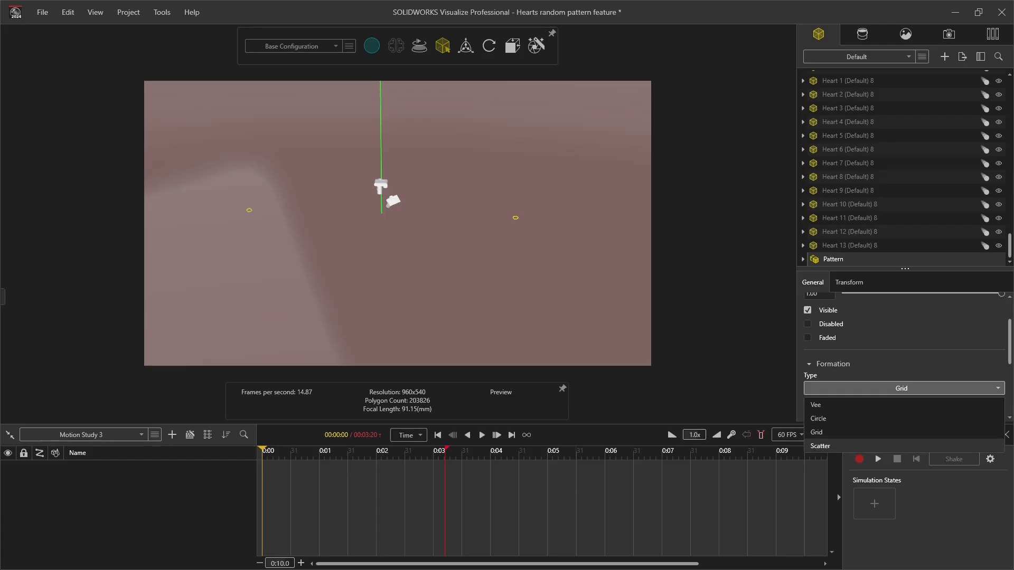
click(820, 446)
scroll(397, 224, down, 4)
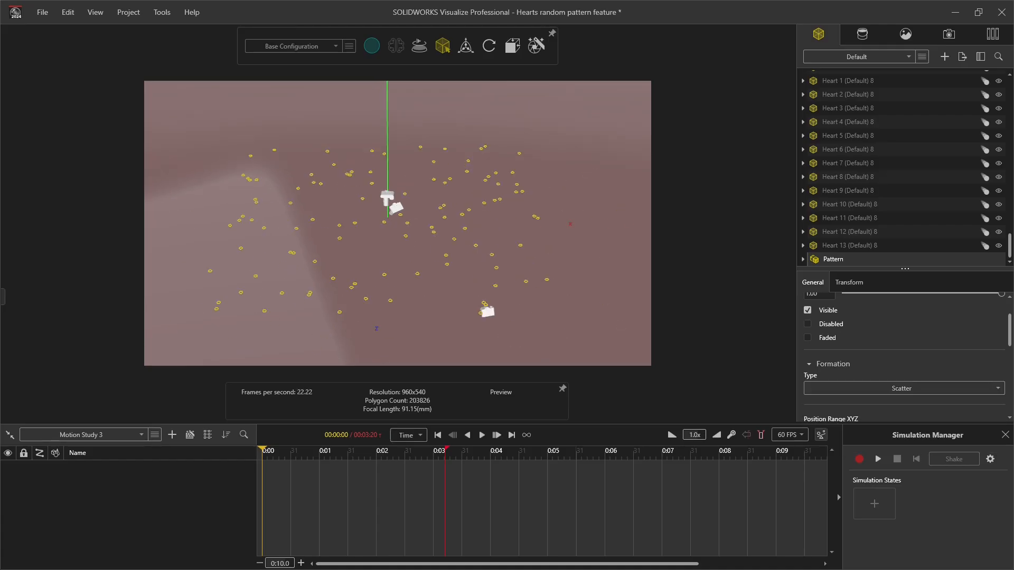
Step: Narrow the scatter pattern's X position range and set its maximum Y position to 2.5
scroll(904, 357, down, 2)
click(849, 283)
scroll(904, 357, down, 3)
middle_drag(398, 223, 400, 175)
click(813, 282)
scroll(904, 357, down, 2)
drag(857, 356, 800, 356)
scroll(398, 223, down, 1)
click(895, 356)
text(2.5)
key(Return)
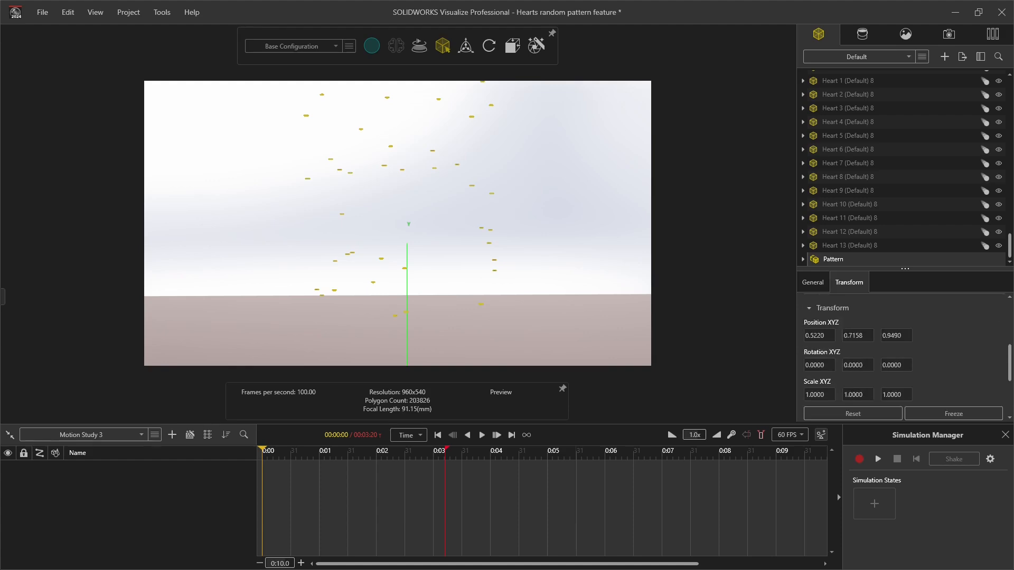
Step: Set the pattern's maximum rotation range to 5, -180 and -180 on X, Y and Z, and randomize the scatter
text(17)
text(5)
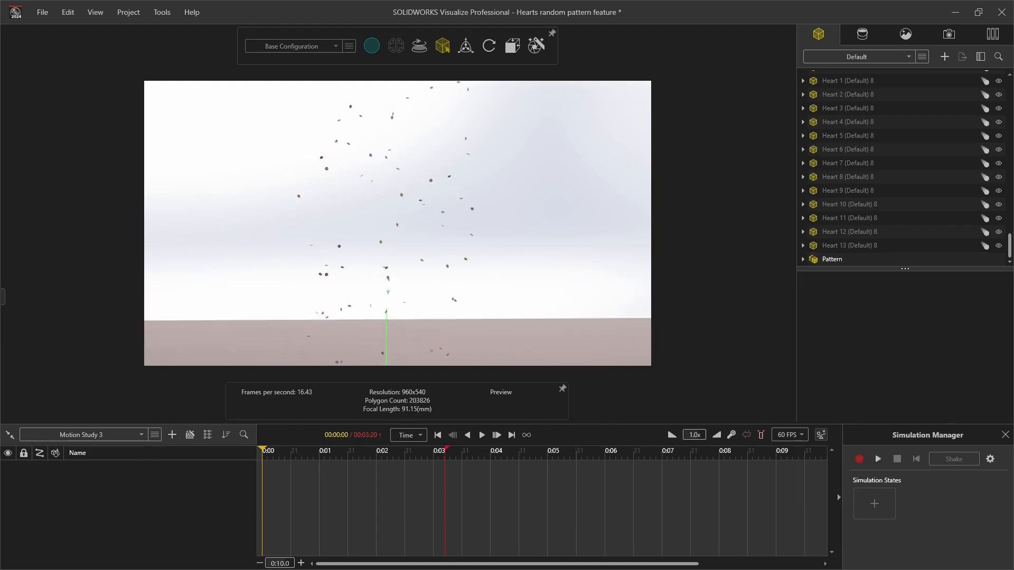
scroll(904, 357, down, 10)
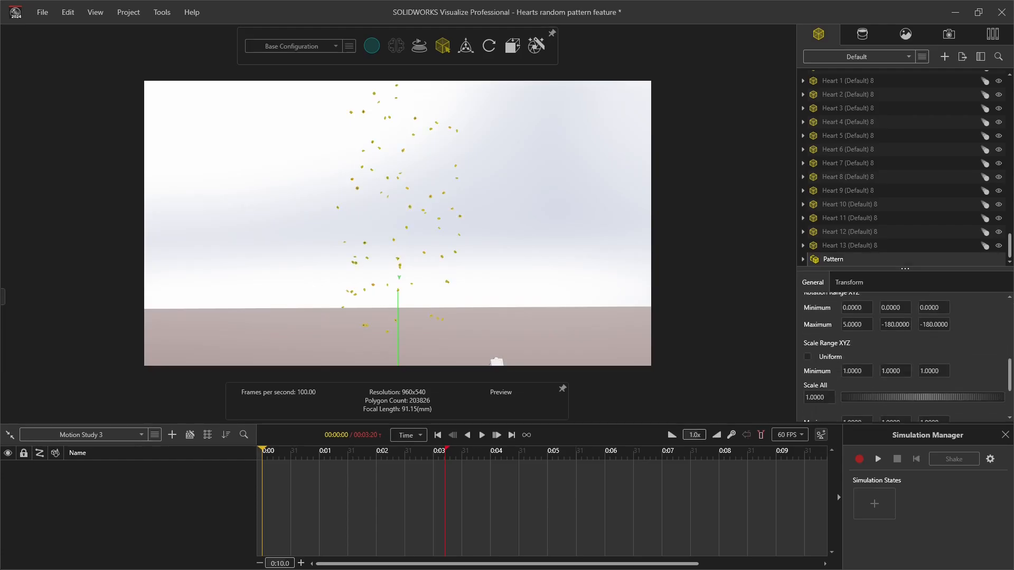
click(904, 389)
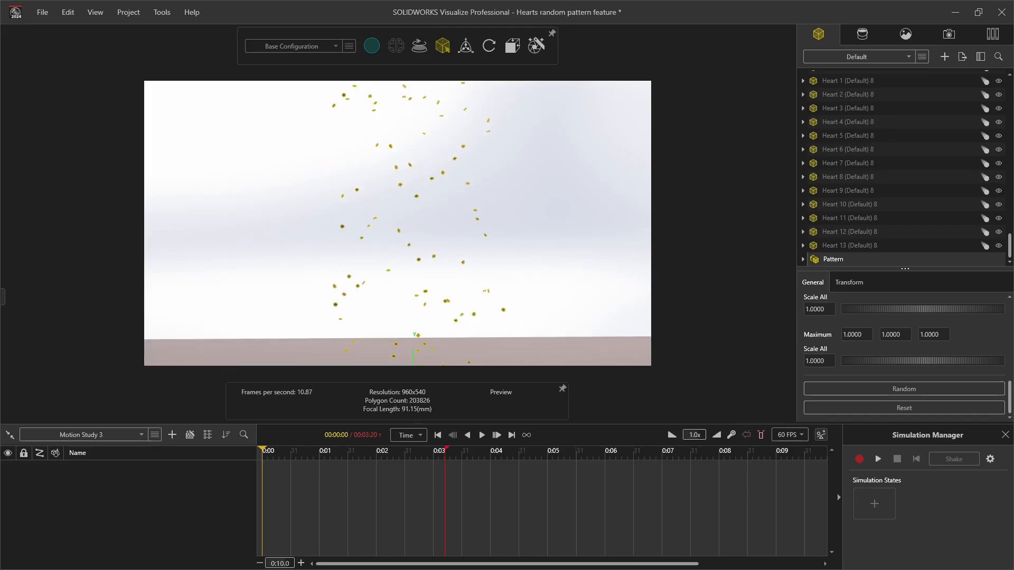
Step: Adjust the scatter pattern's maximum Z and X position ranges to tune the spread of the hearts
scroll(904, 358, up, 5)
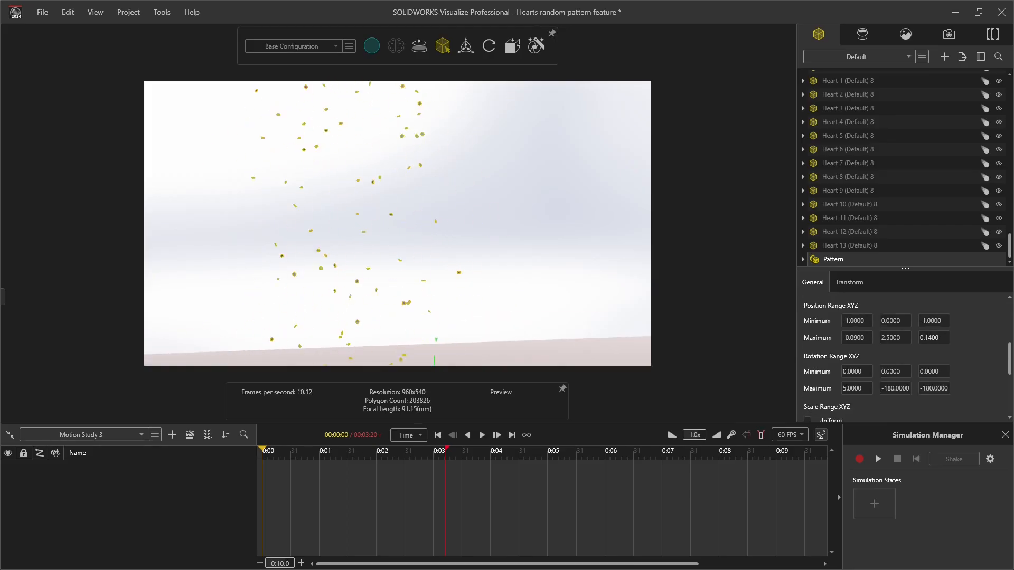
middle_drag(397, 222, 449, 222)
drag(934, 338, 927, 338)
drag(856, 338, 861, 338)
middle_drag(398, 222, 388, 306)
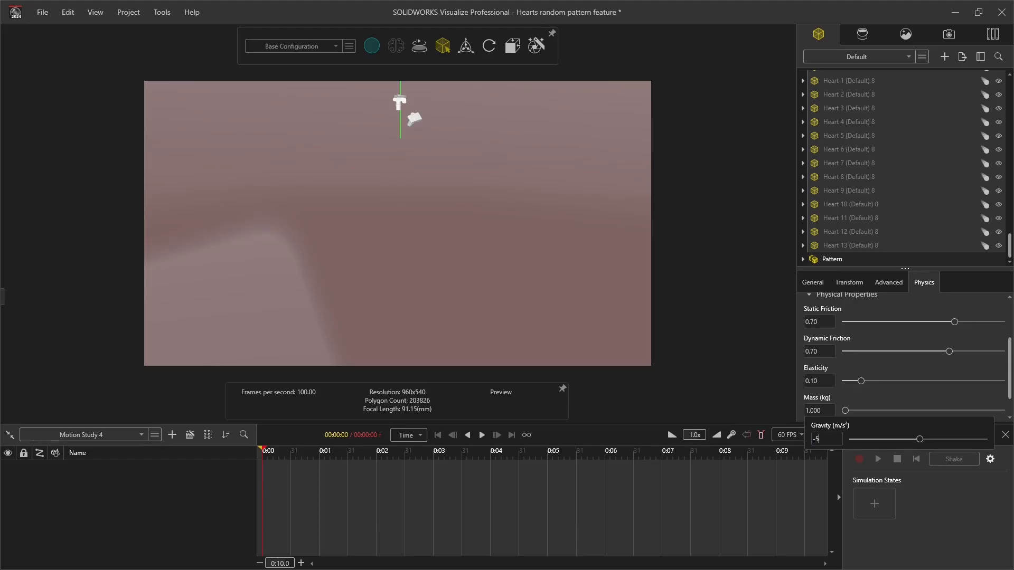
Step: Set the simulation gravity to -5 m/s² and start recording the physics simulation of the scattered hearts
key(Return)
click(878, 460)
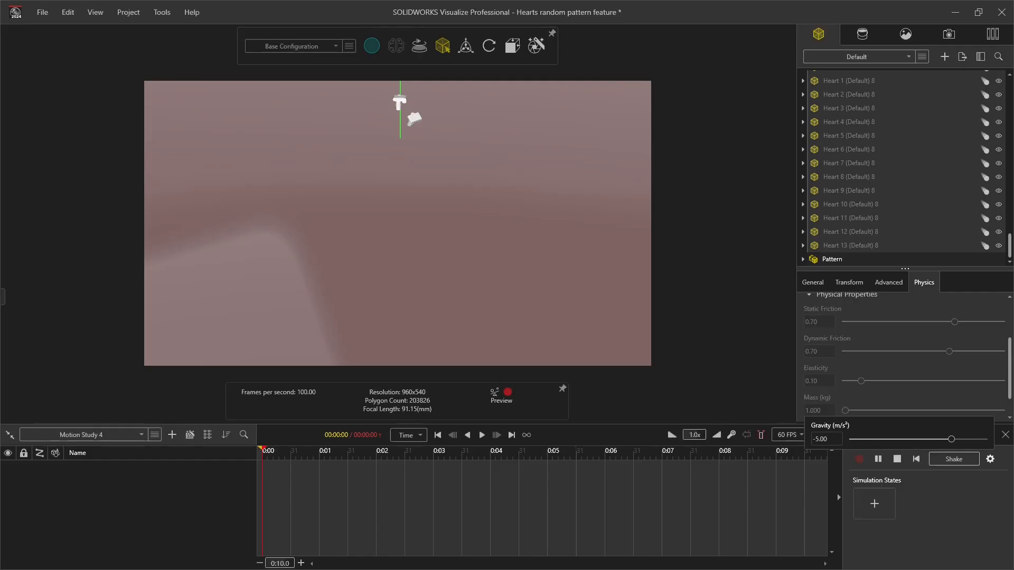